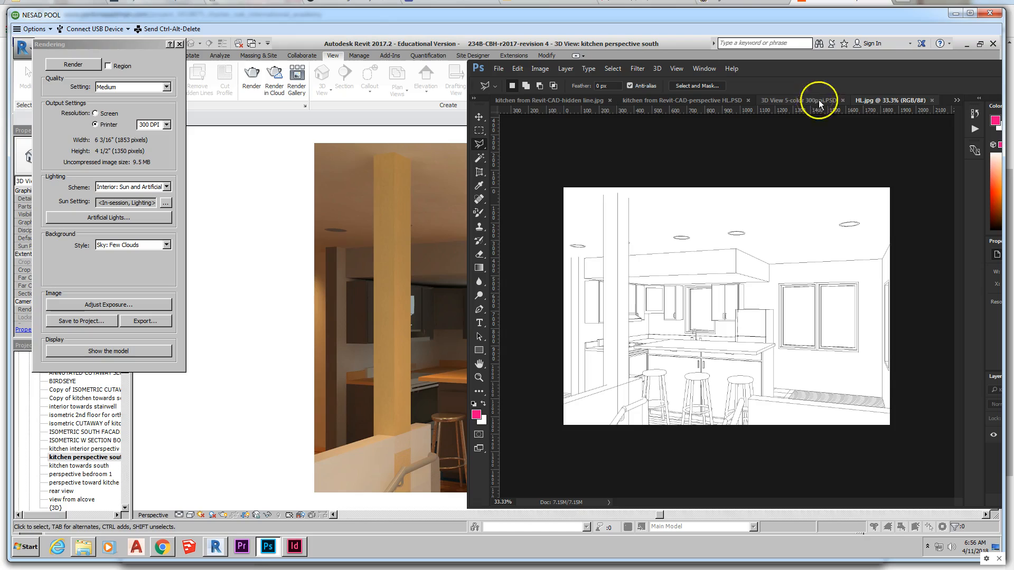
- Bring up the kitchen perspective south.jpg document and reposition the Photoshop window so its panels are fully visible
click(957, 99)
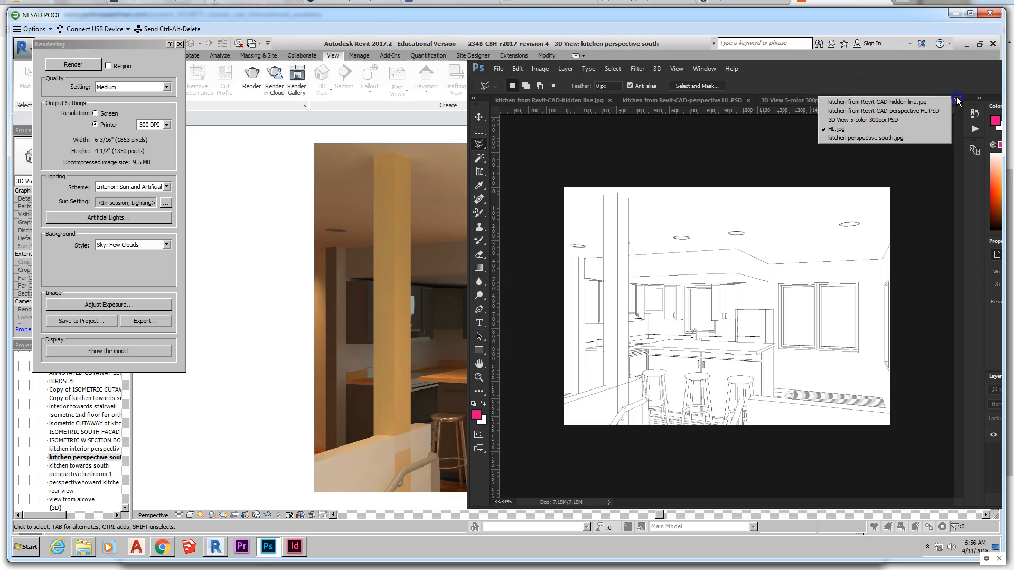
click(887, 138)
click(877, 136)
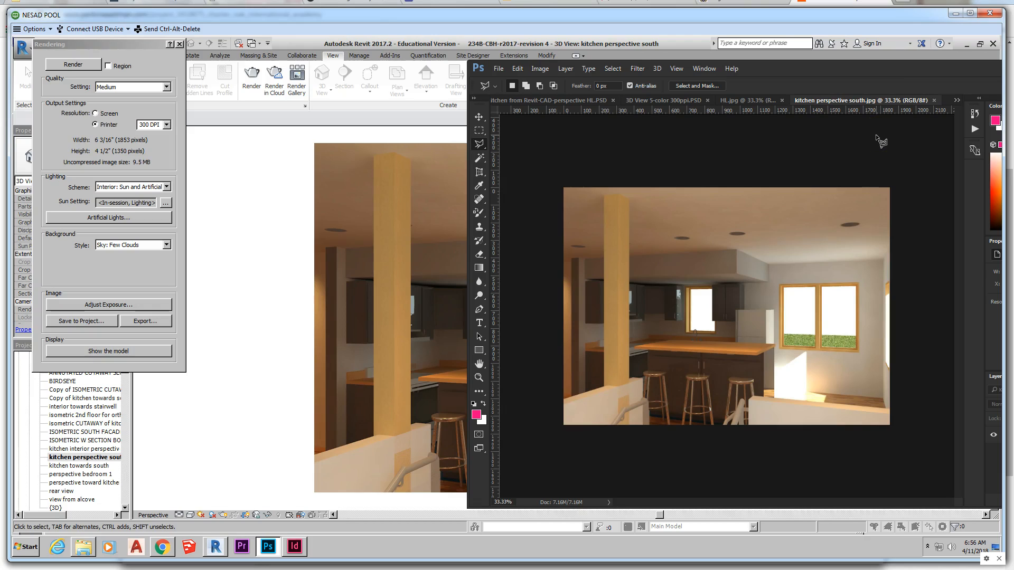
drag(772, 71, 560, 67)
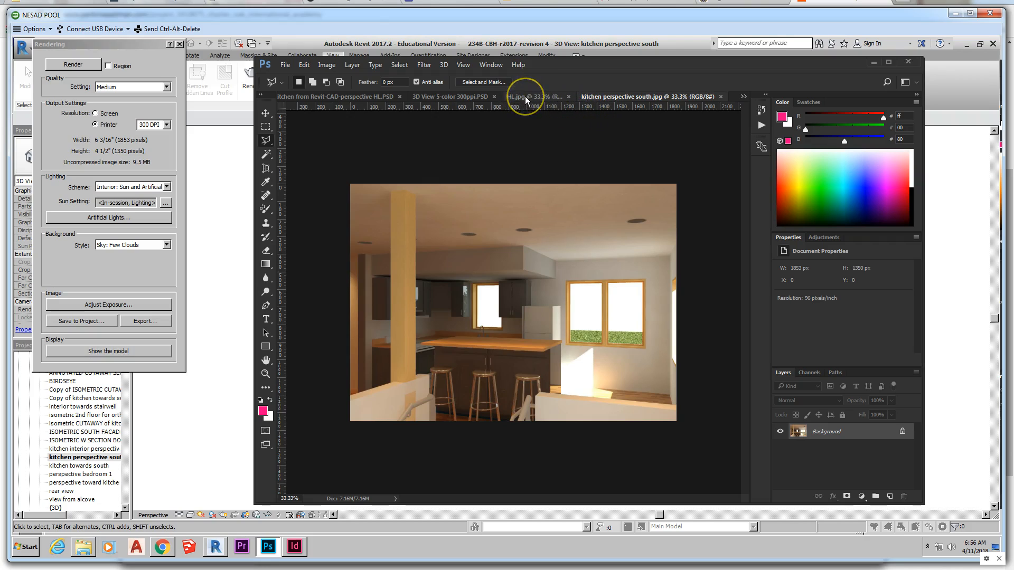
- Close all open documents except HL.jpg and kitchen perspective south.jpg
click(495, 97)
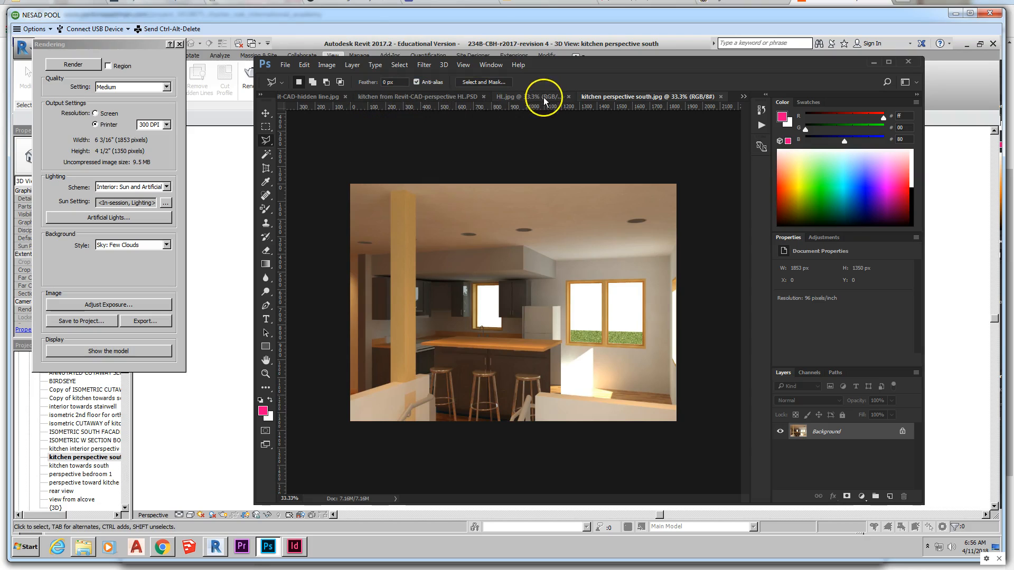
click(431, 98)
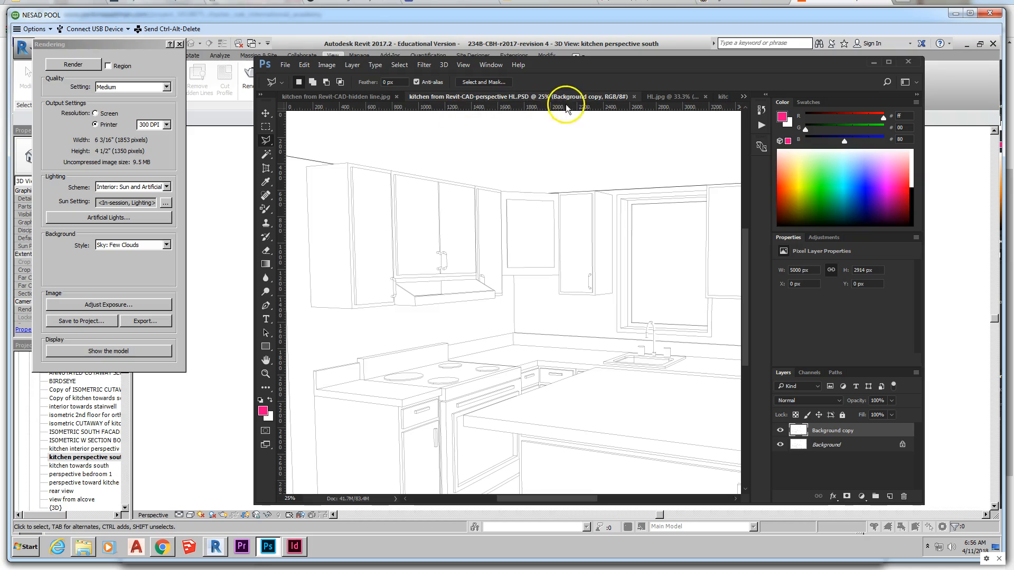
click(634, 97)
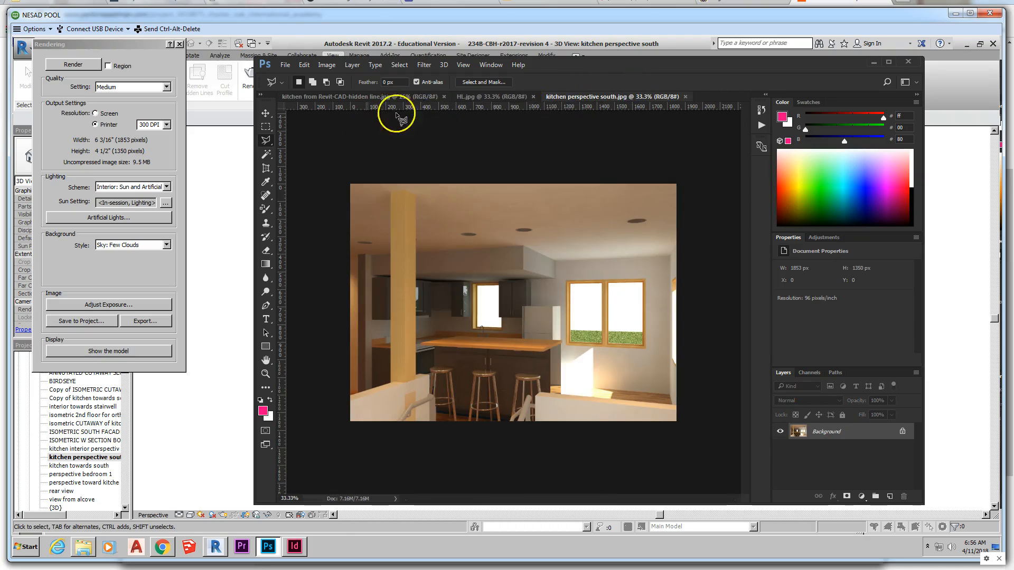
click(444, 97)
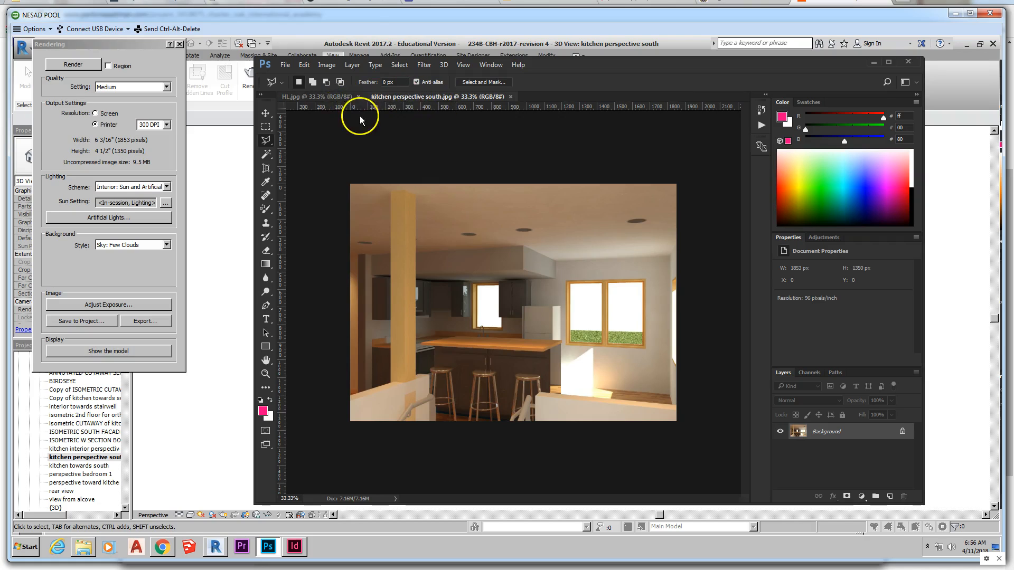
- Check the pixel dimensions and resolution of HL.jpg without changing its image size
click(302, 98)
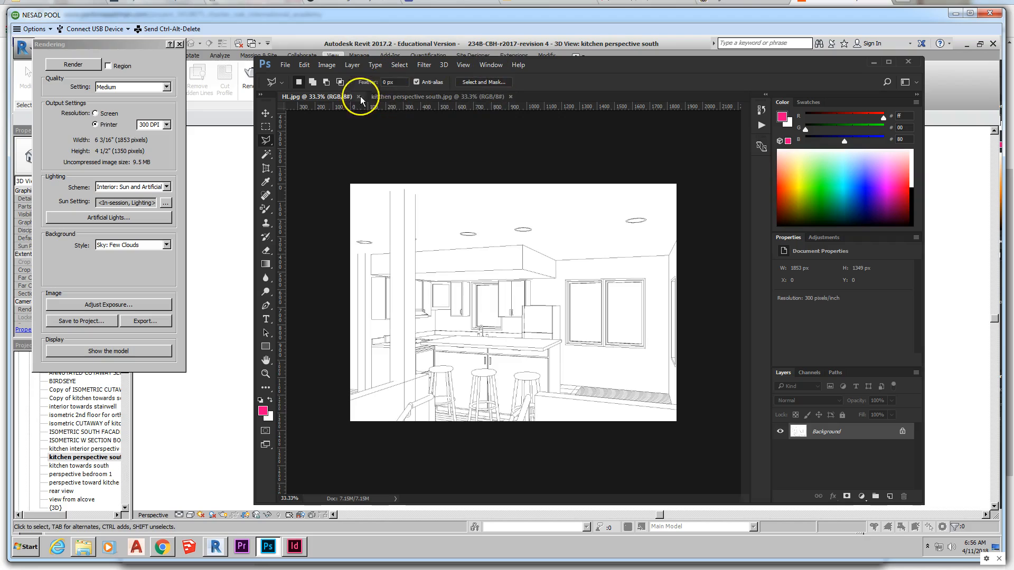
click(319, 68)
mouse_move(330, 77)
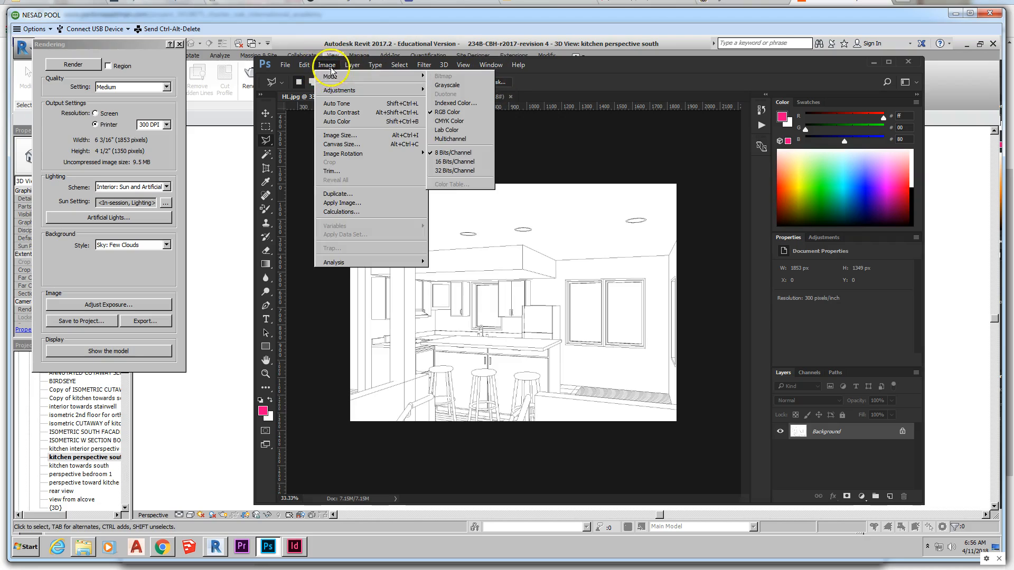
click(336, 137)
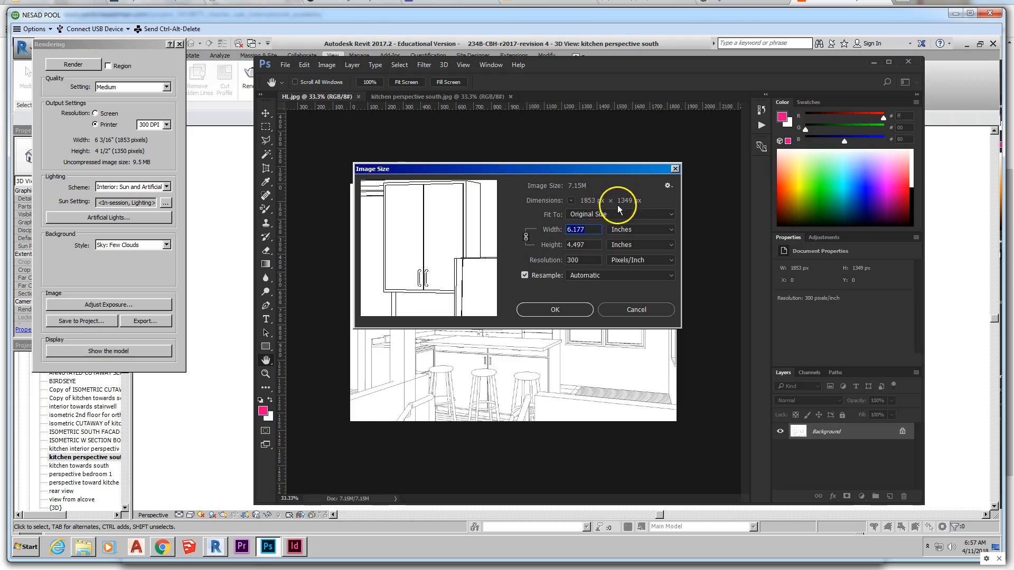
click(579, 310)
- Select the entire HL.jpg line drawing and copy it
key(l)
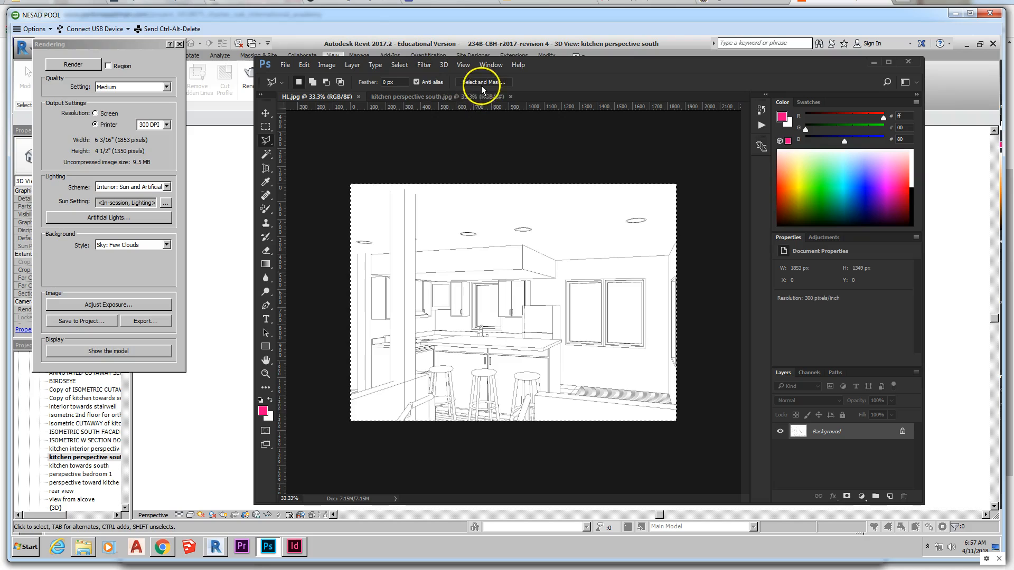
click(491, 65)
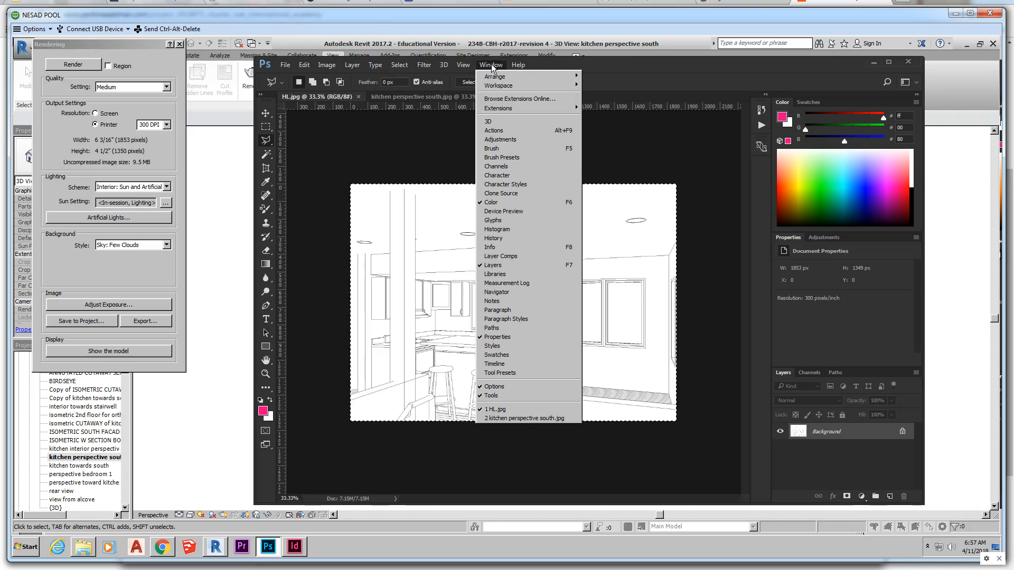
click(714, 75)
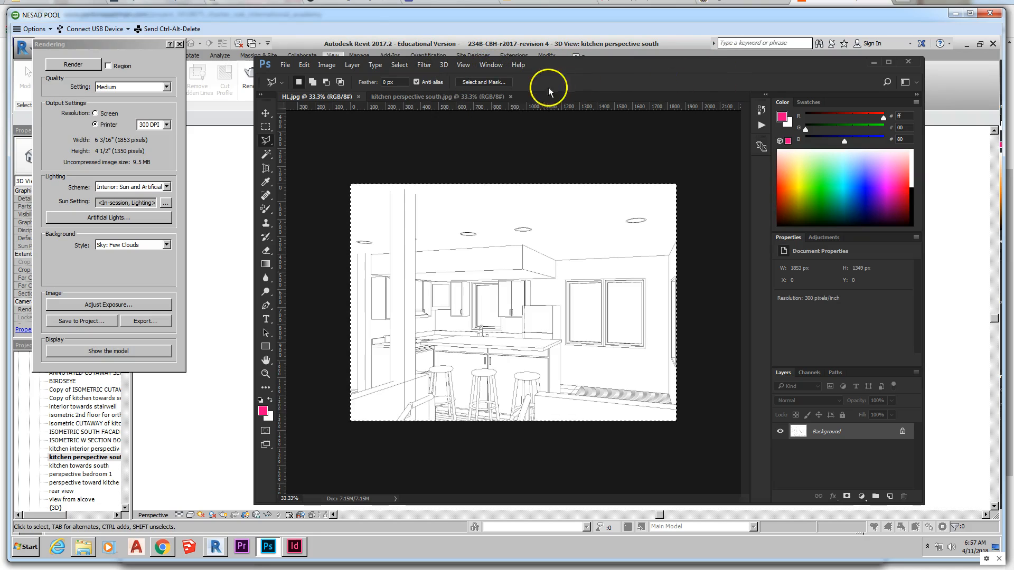
- Check the image size of kitchen perspective south.jpg for comparison with the line drawing, leaving it unmodified
click(426, 96)
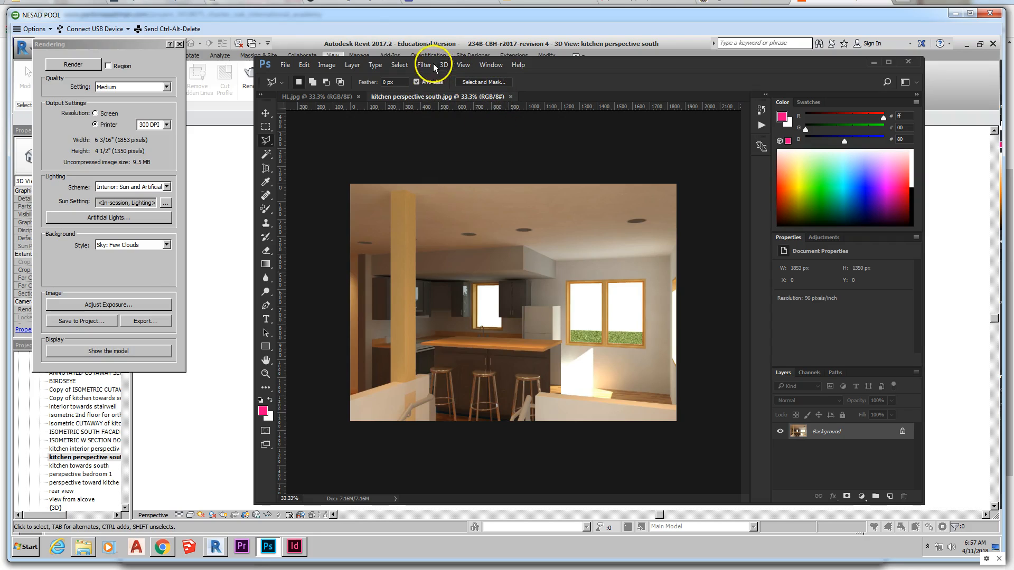
click(330, 65)
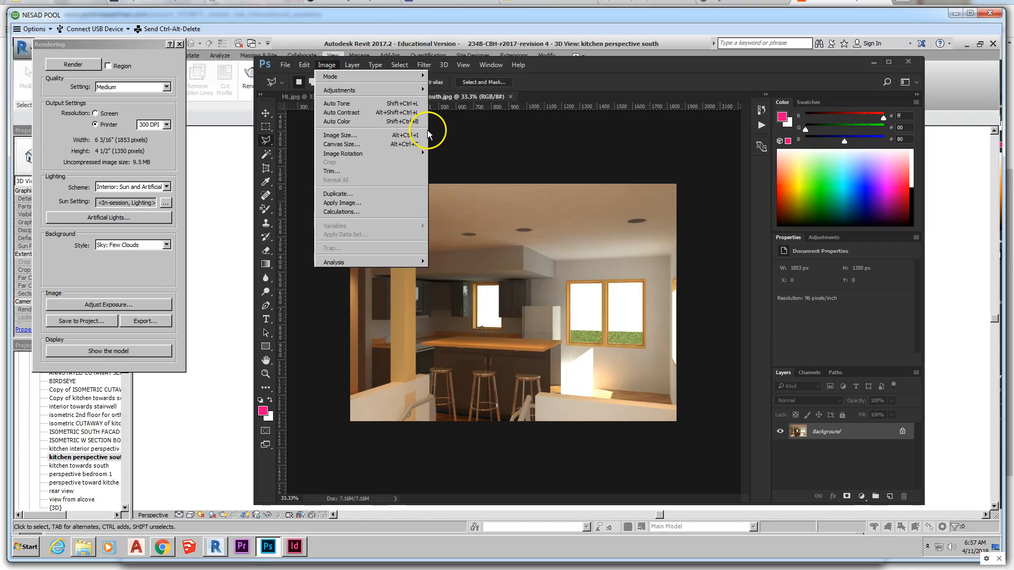
click(411, 136)
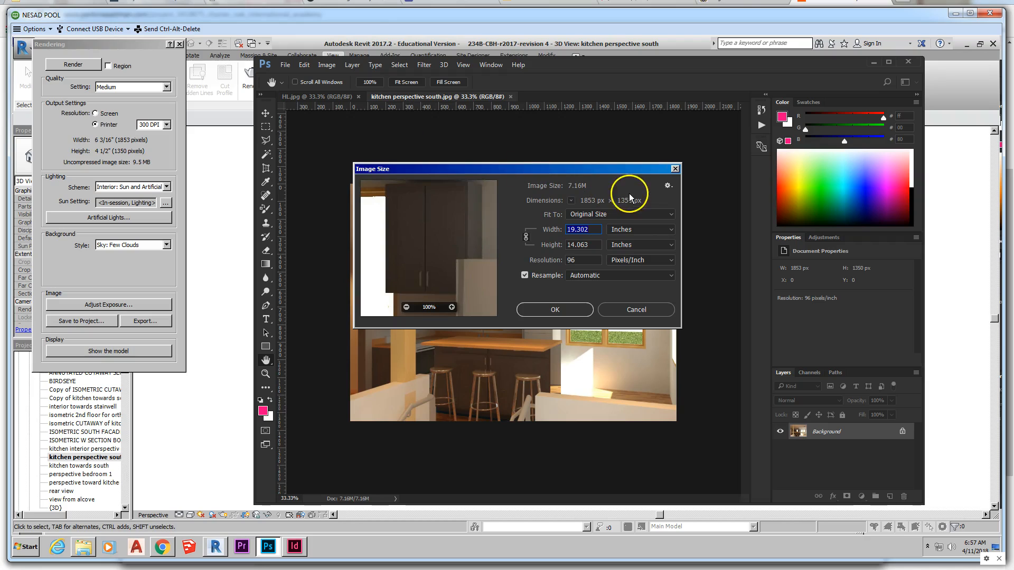
click(654, 309)
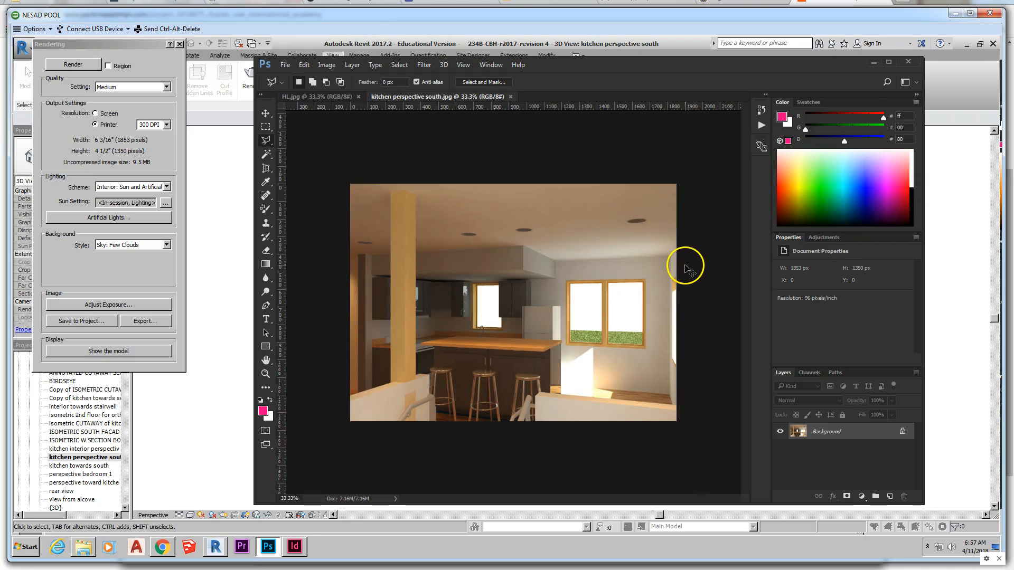
- Paste the copied line drawing into kitchen perspective south.jpg and name its layer "hidden line"
key(ctrl+v)
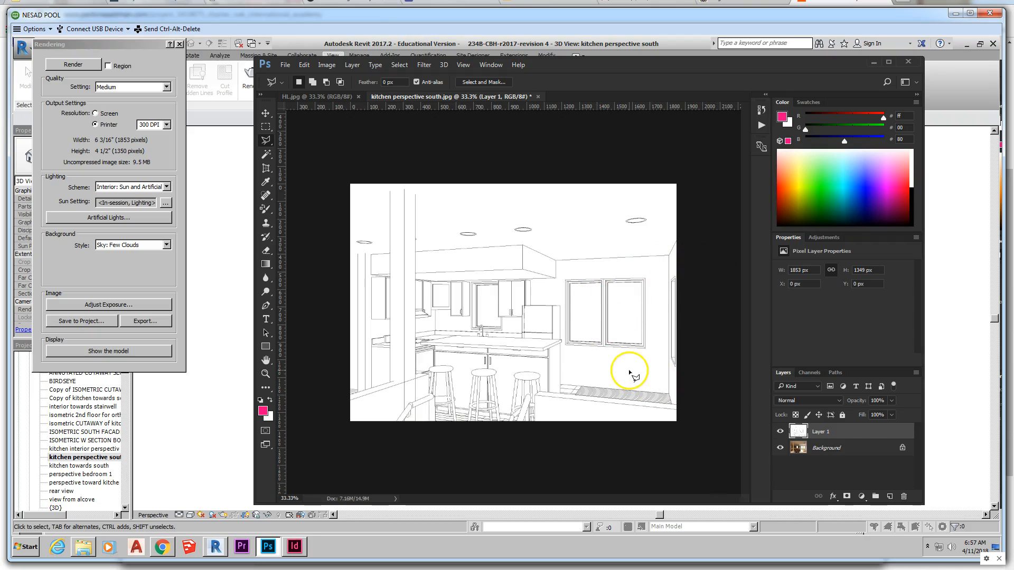
double_click(822, 436)
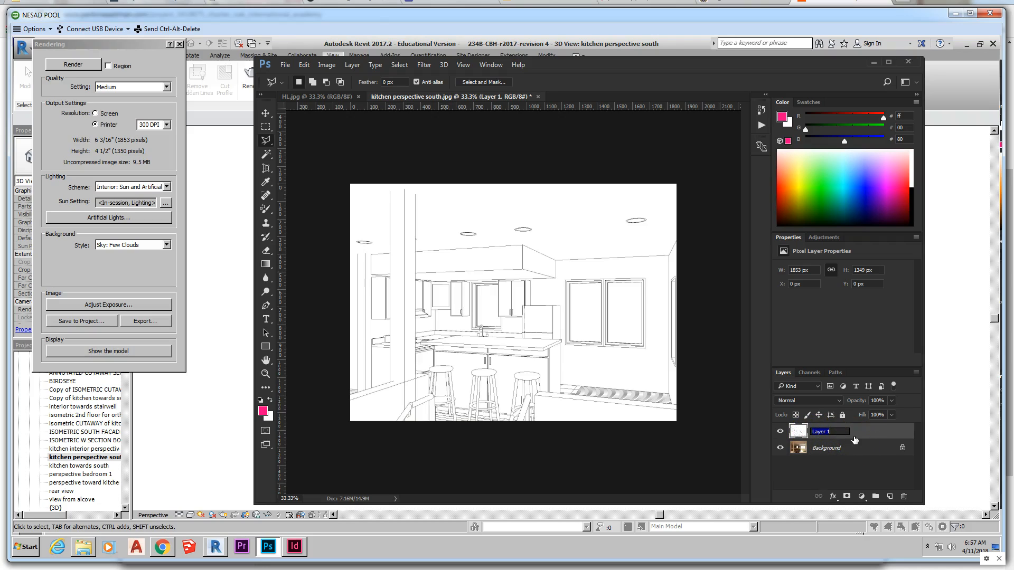
text(hidden line)
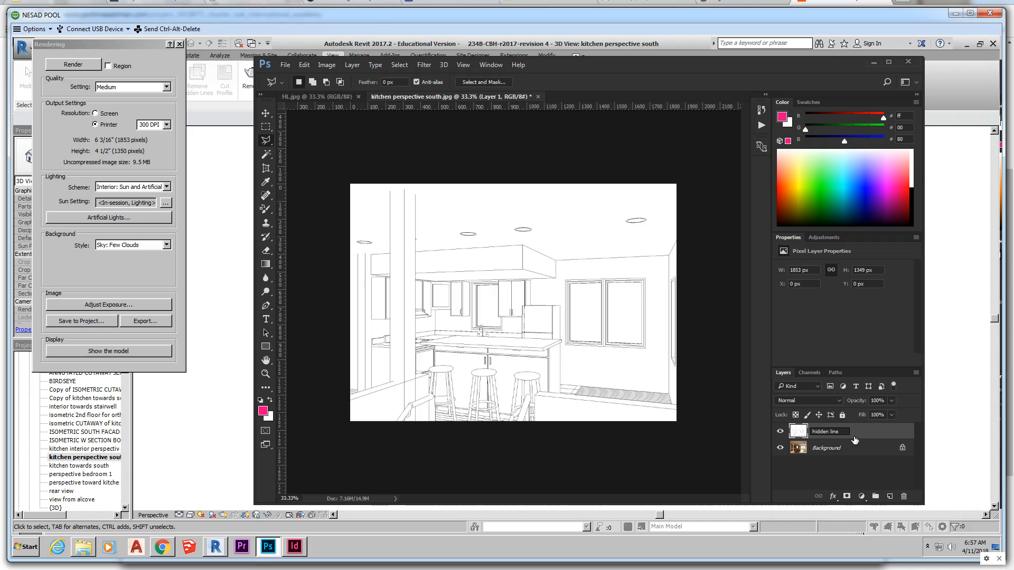
key(Return)
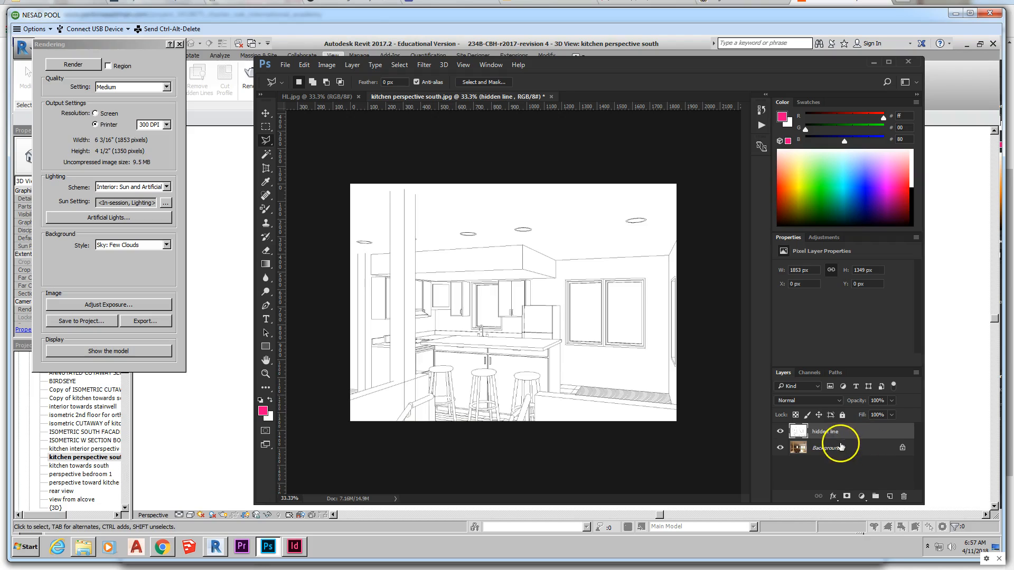
- Duplicate the Background layer within kitchen perspective south.jpg
click(836, 448)
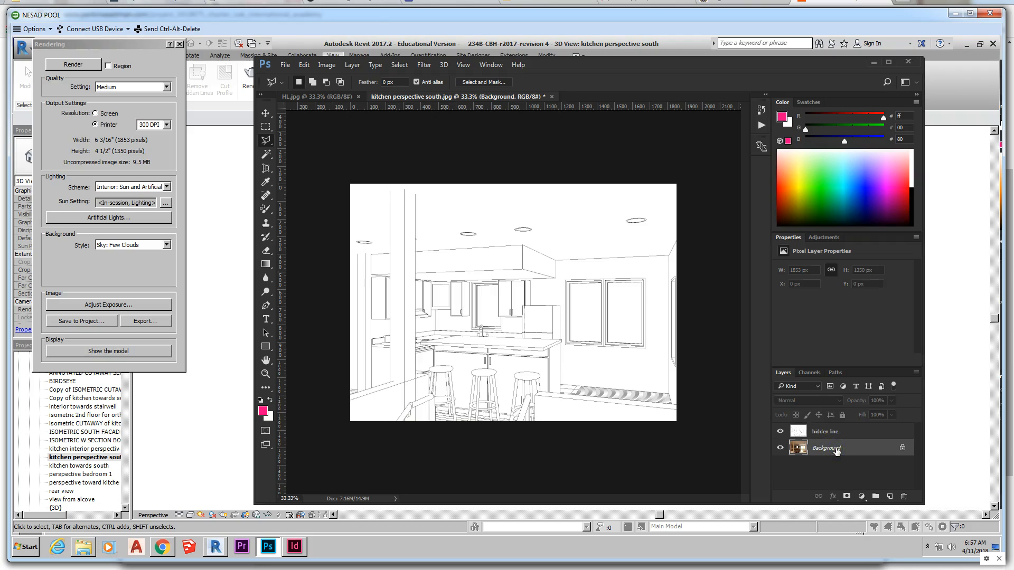
right_click(836, 449)
click(893, 345)
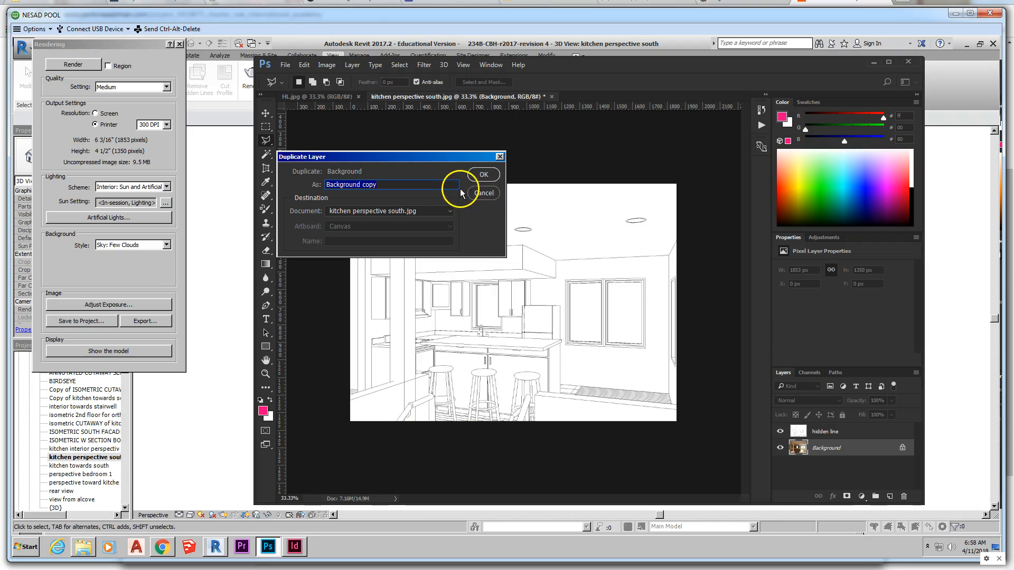
click(483, 174)
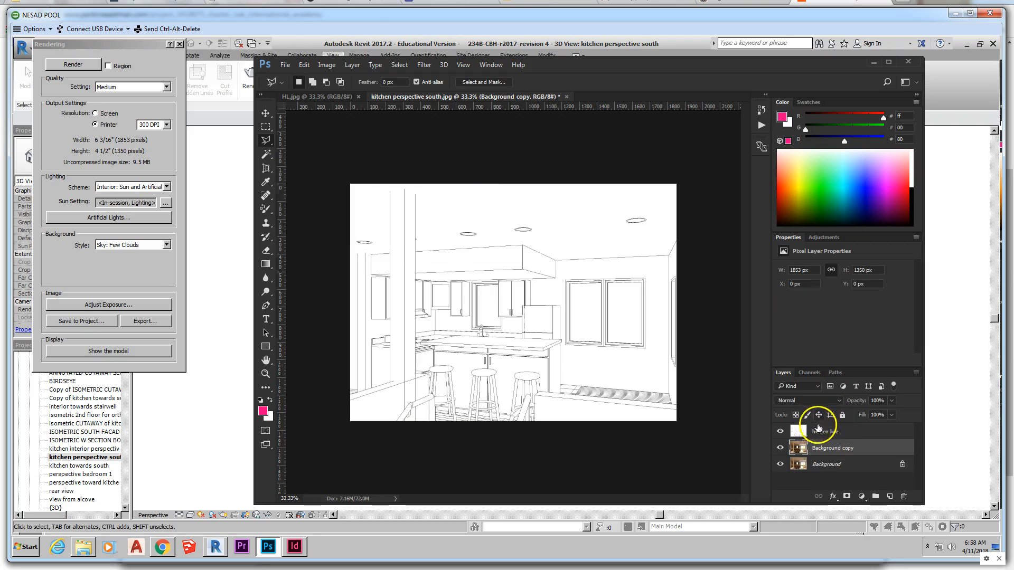
- Rename the duplicated background layer as "base color layer"
double_click(832, 447)
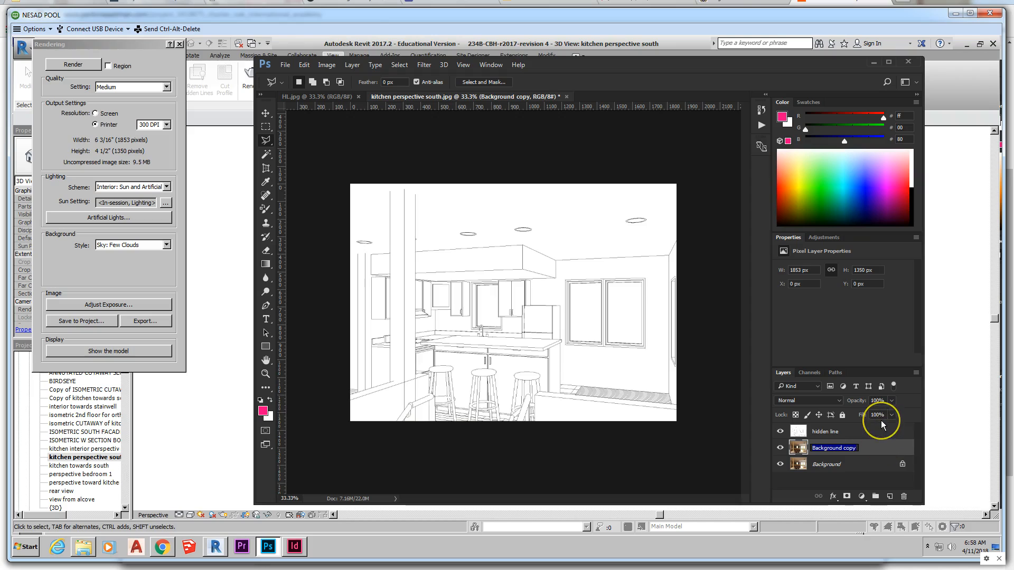
text(ki)
key(BackSpace)
key(BackSpace)
text(base col)
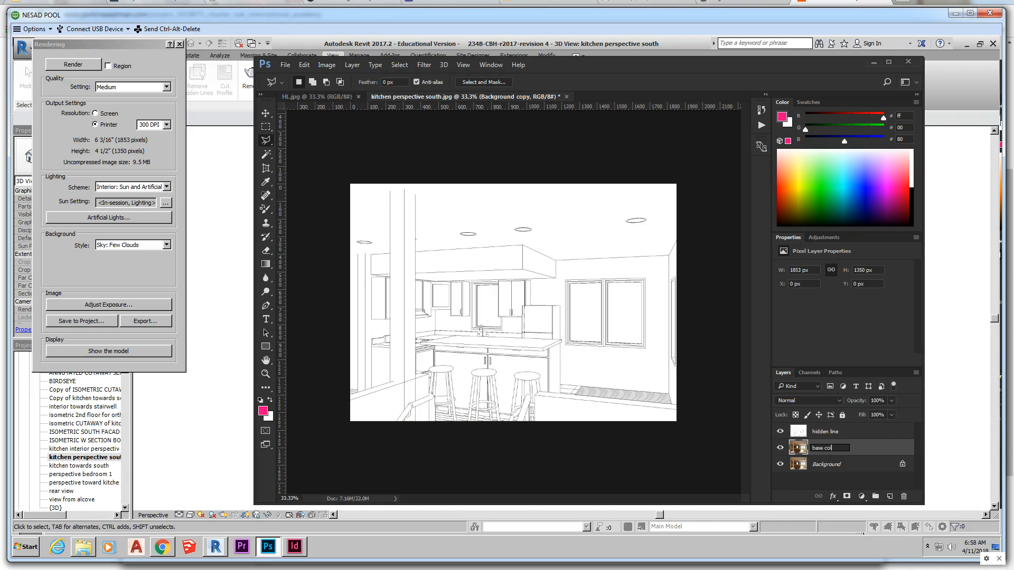
text(or layer)
key(Return)
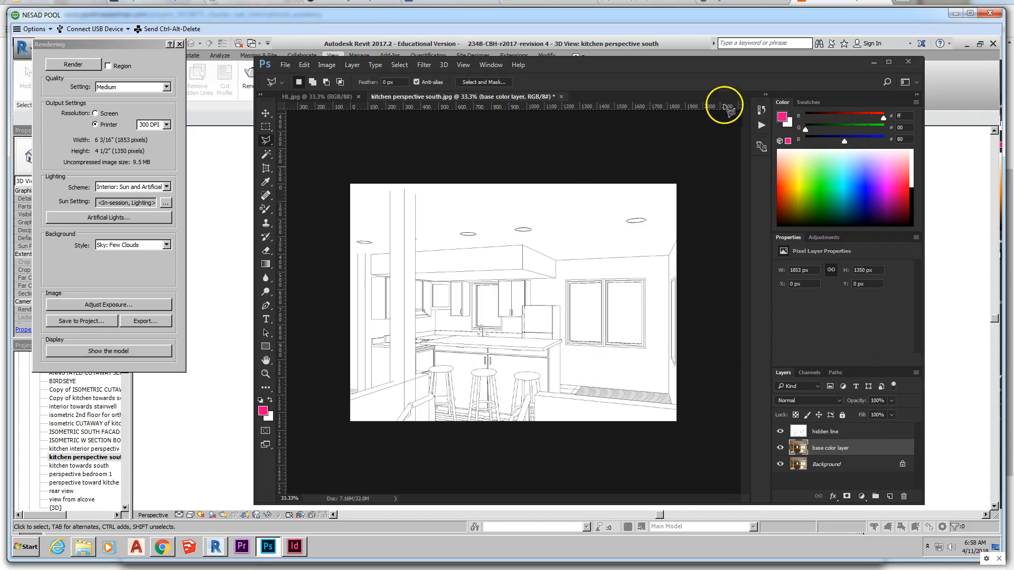
- Maximize the Photoshop window and fit the whole kitchen image to the available view
drag(704, 65, 673, 64)
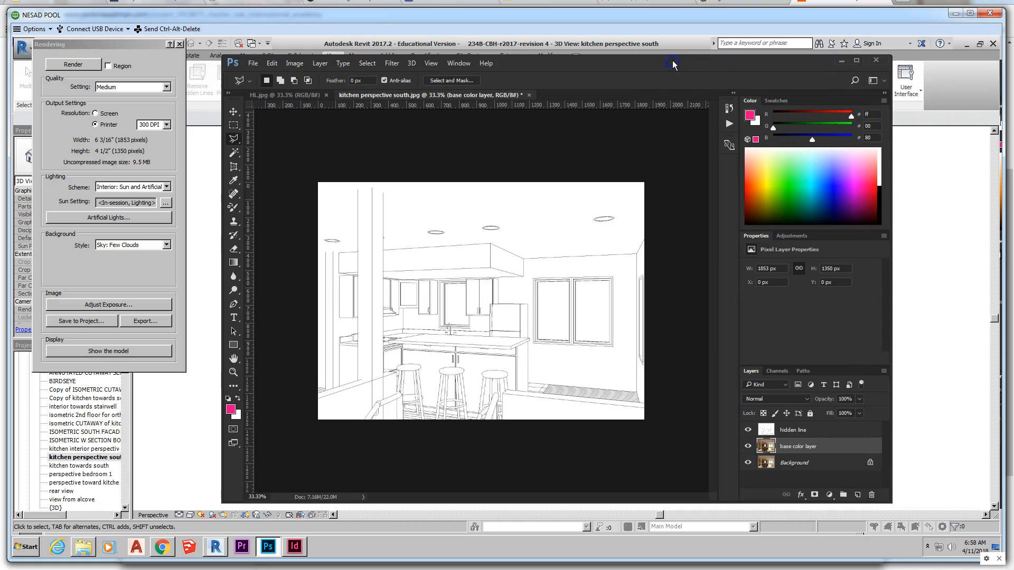
click(856, 61)
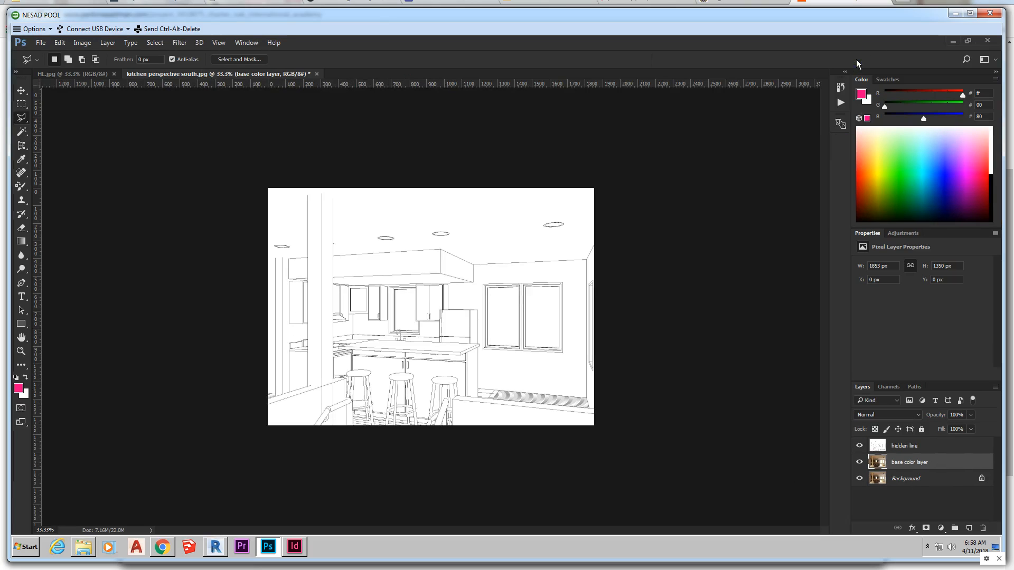
click(24, 338)
double_click(24, 339)
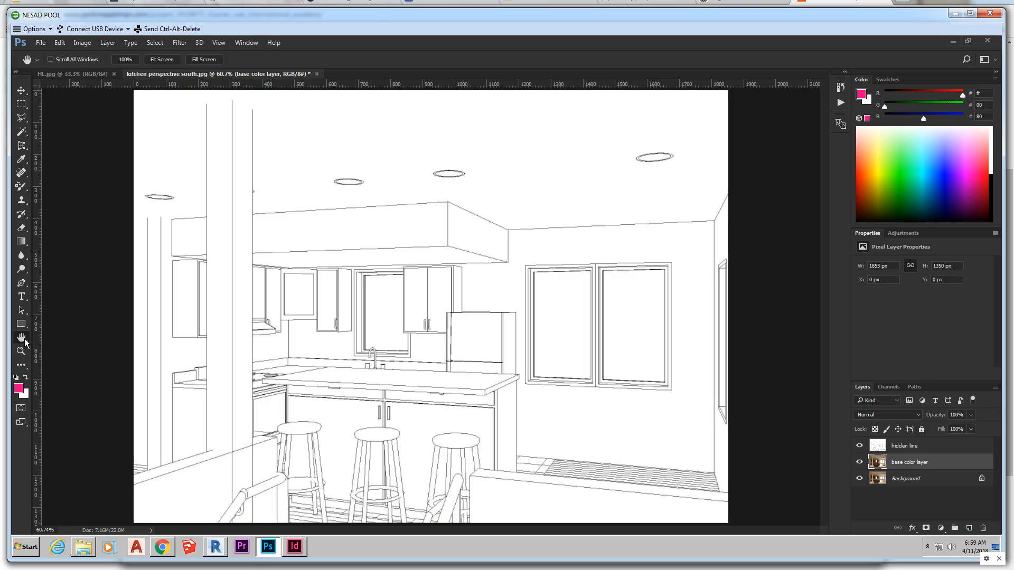
- Make the hidden line layer active and hide the original Background layer
click(970, 415)
click(915, 446)
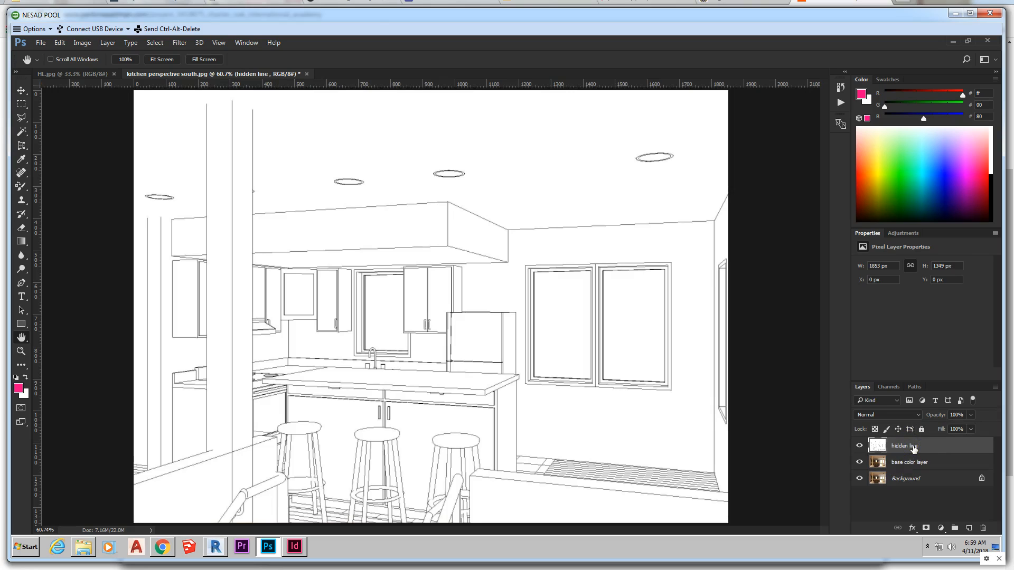
click(860, 478)
- Try overlaying the hidden line layer at reduced opacities of about 12% and 24%, and restore it to 100%
click(970, 415)
drag(968, 429, 928, 430)
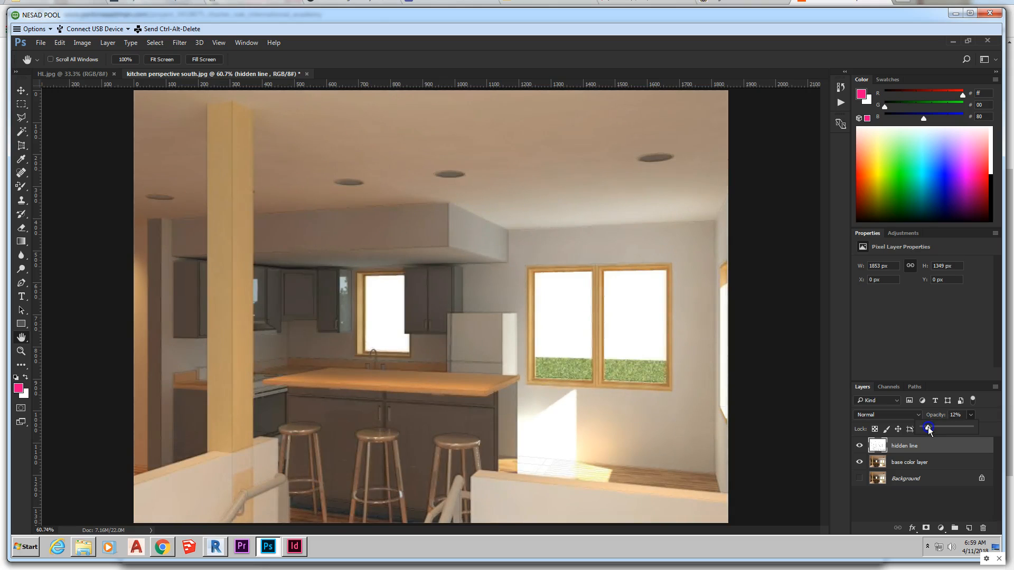
drag(931, 430, 935, 430)
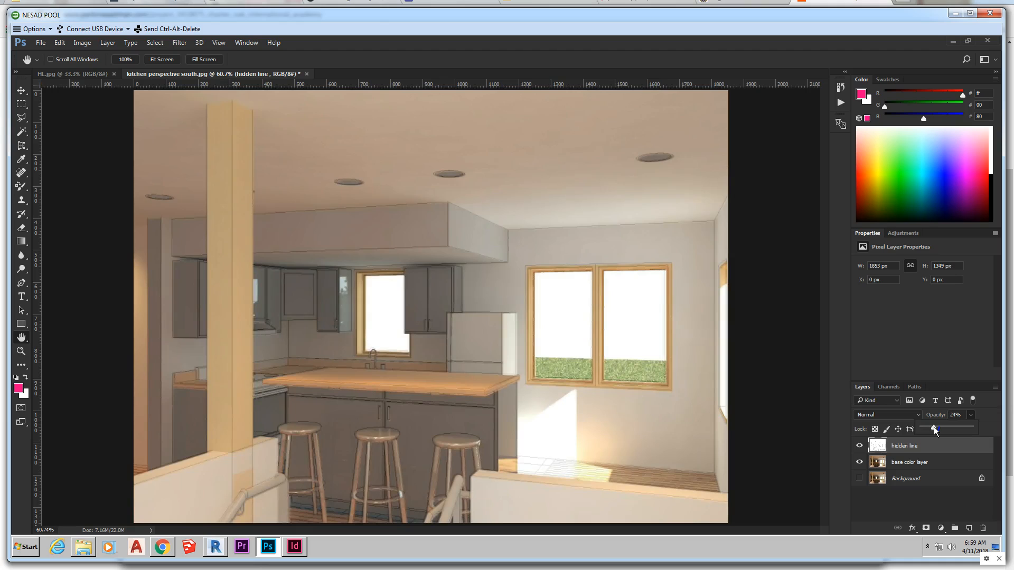
drag(934, 430, 933, 430)
drag(933, 429, 933, 429)
drag(931, 427, 971, 428)
- Set the hidden line layer's blend mode to Multiply so its lines overlay the color rendering
click(912, 417)
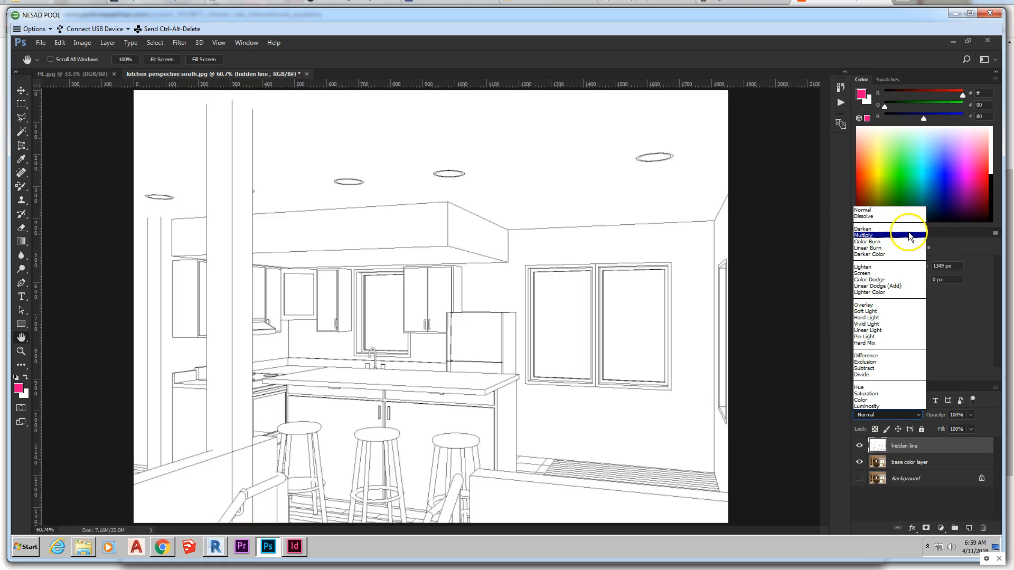
click(910, 235)
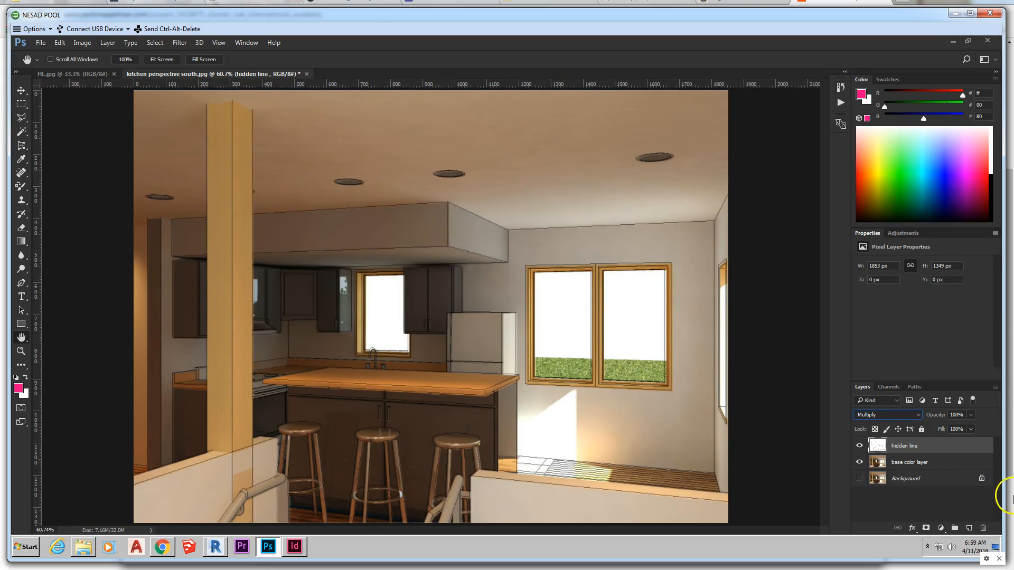
- Try the multiplied hidden line layer at 55% opacity and restore it to 100%
click(971, 415)
drag(971, 429, 949, 429)
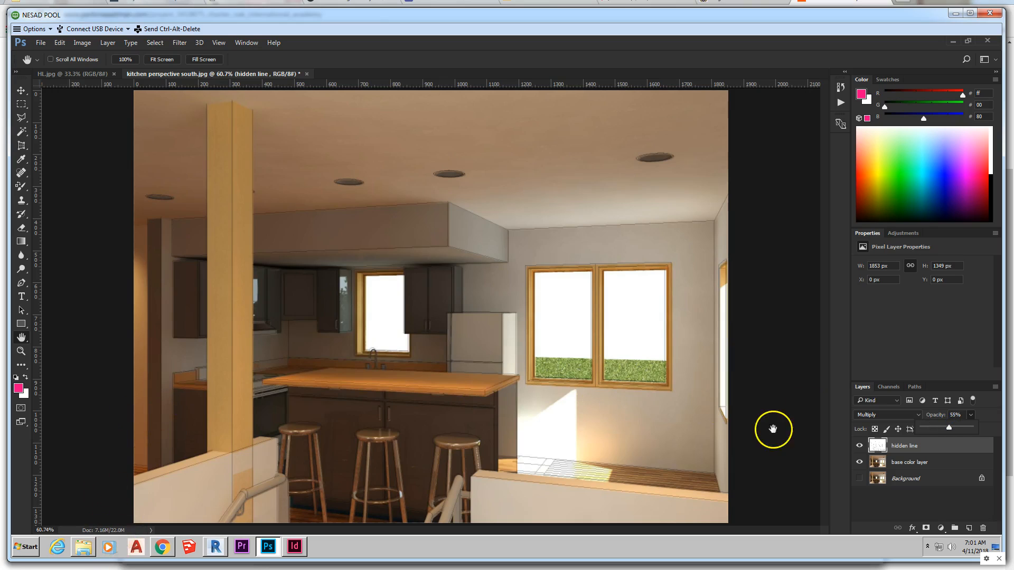
drag(949, 430, 987, 428)
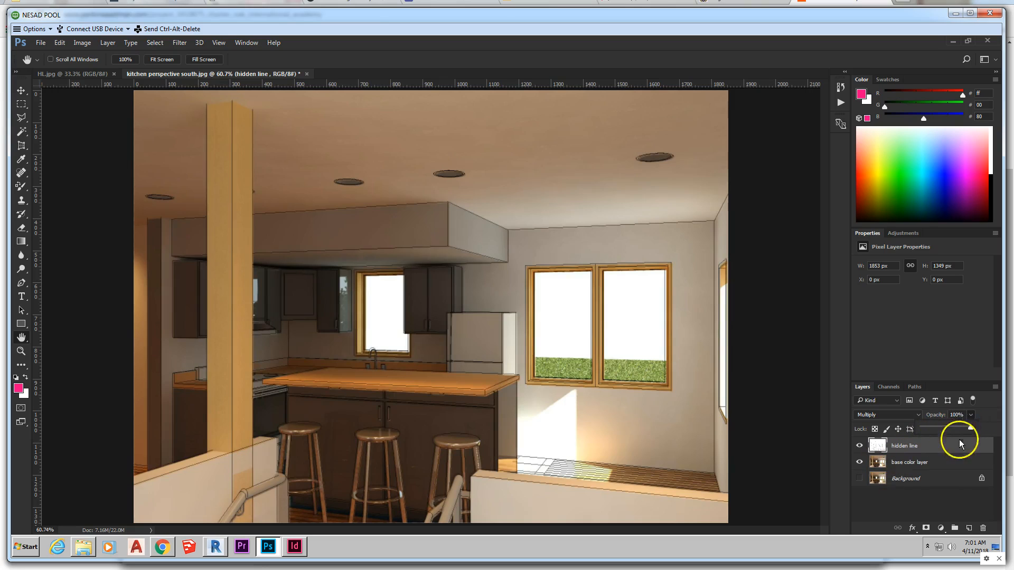
- Set the hidden line layer's blend mode back to Normal and hide the layer
click(903, 415)
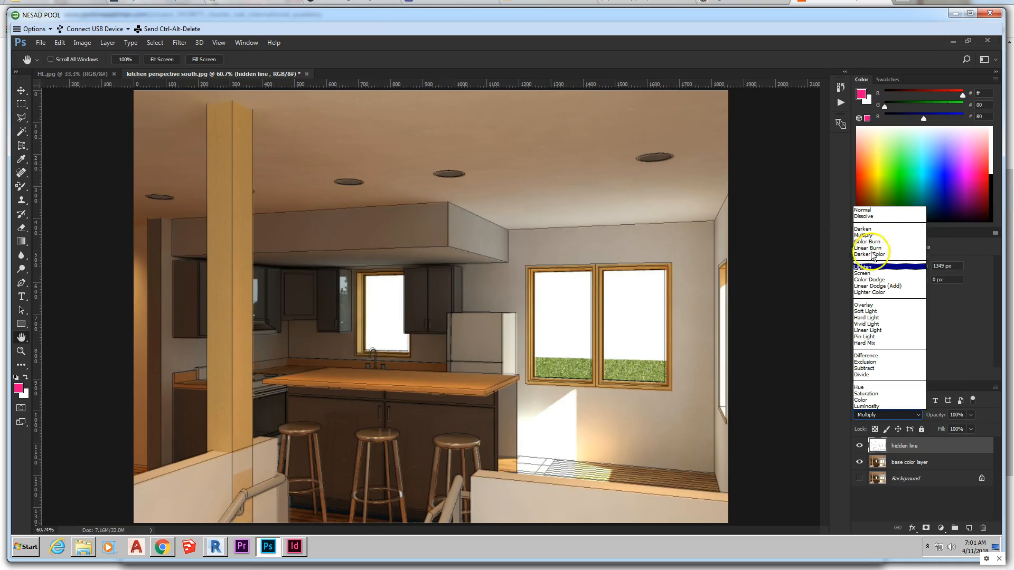
click(888, 210)
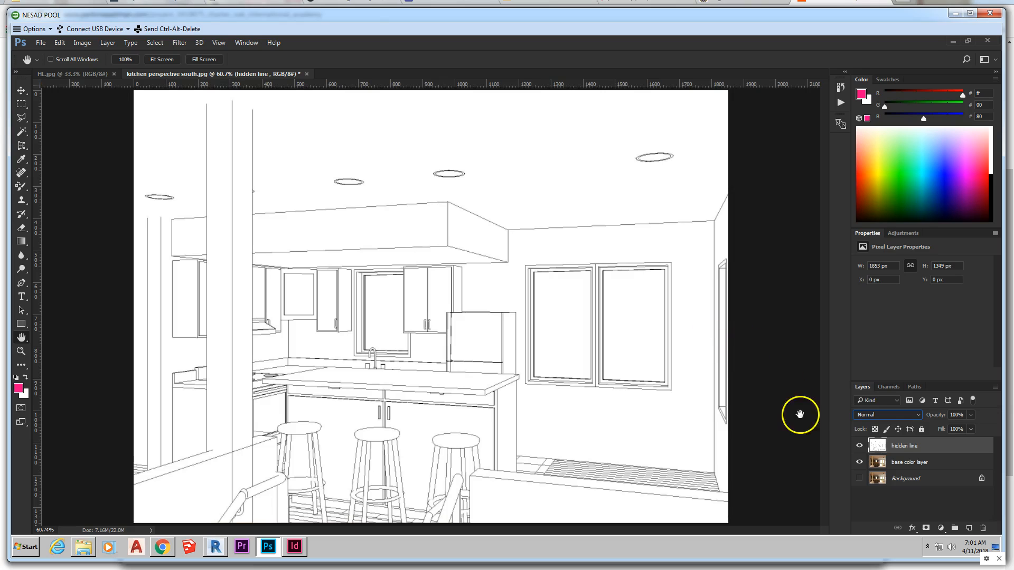
click(859, 445)
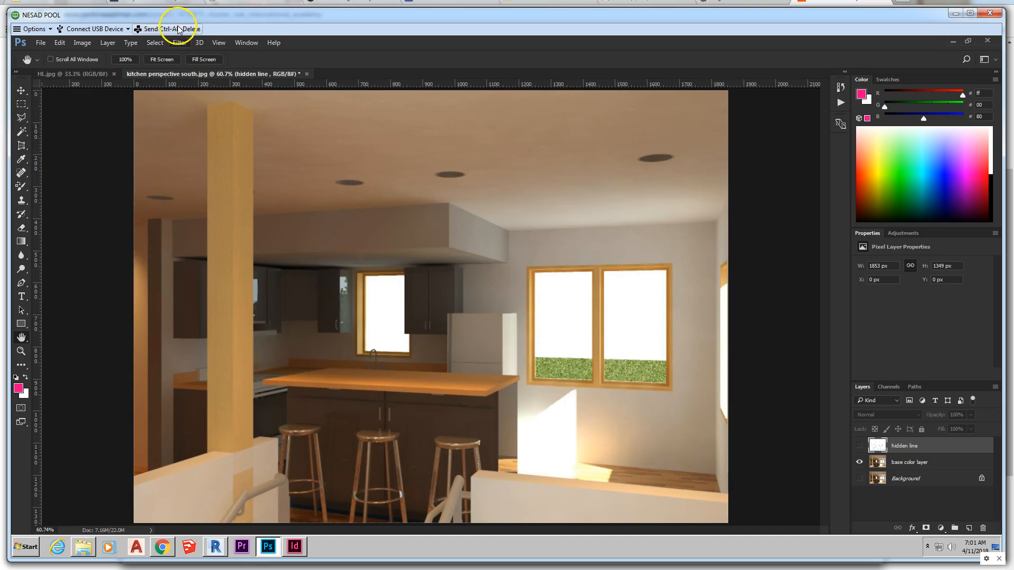
- Outline the glass of the double window's left sash with a Polygonal Lasso selection
click(155, 43)
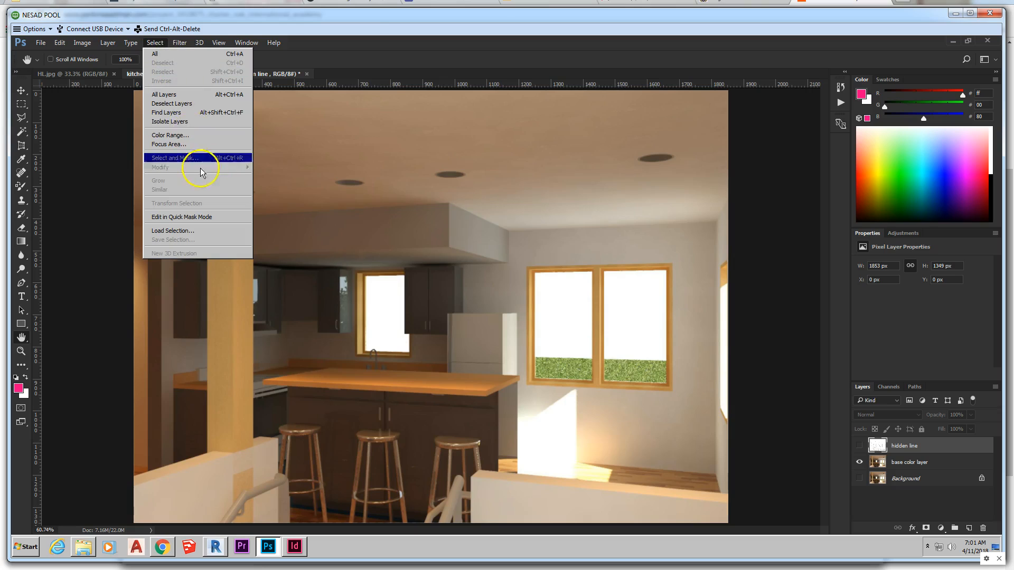
click(24, 119)
drag(24, 118, 55, 128)
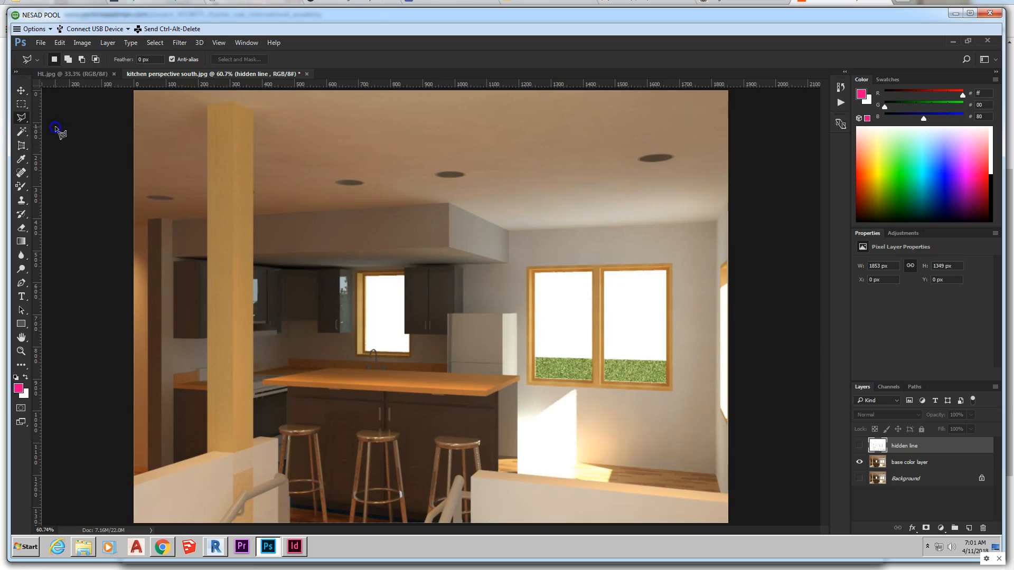
click(536, 278)
click(591, 379)
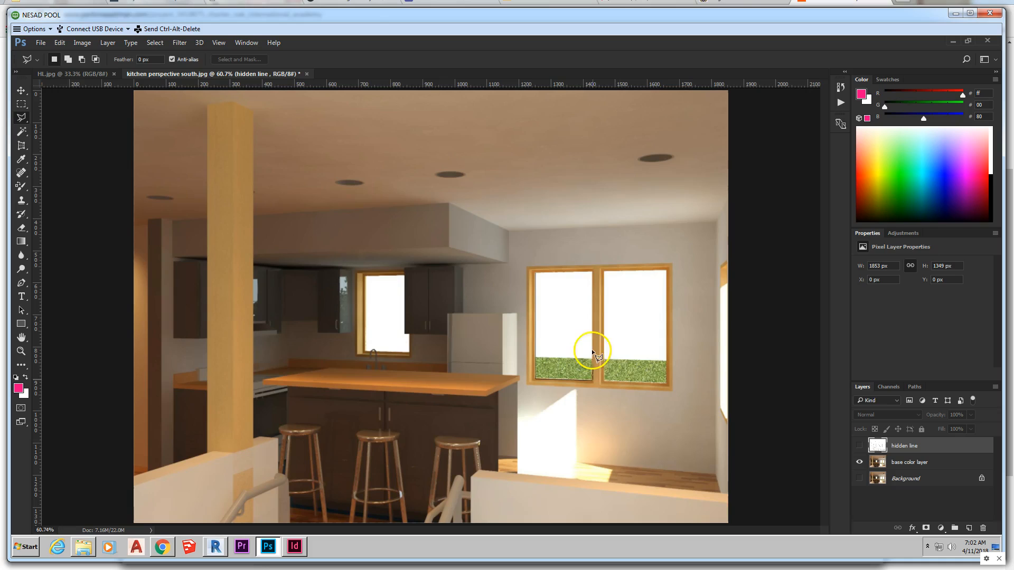
click(591, 270)
click(531, 271)
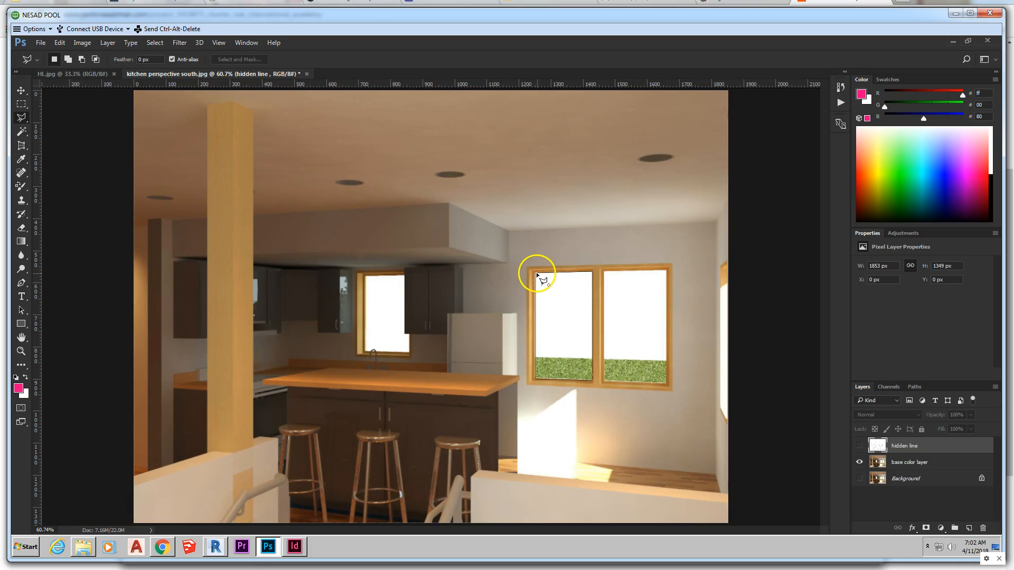
click(536, 273)
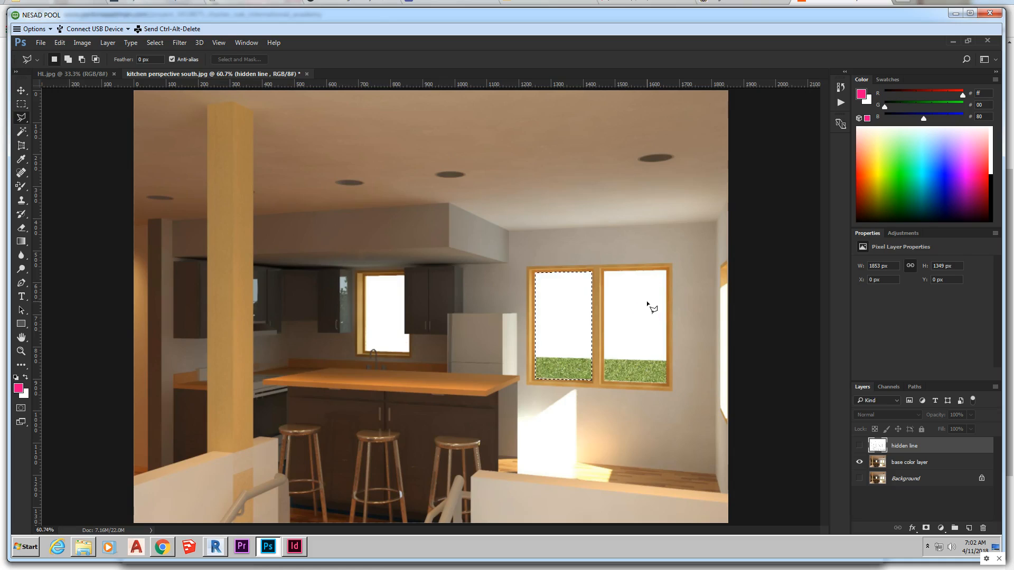
- Add the glass of the double window's right sash to the selection with the Polygonal Lasso
key(shift)
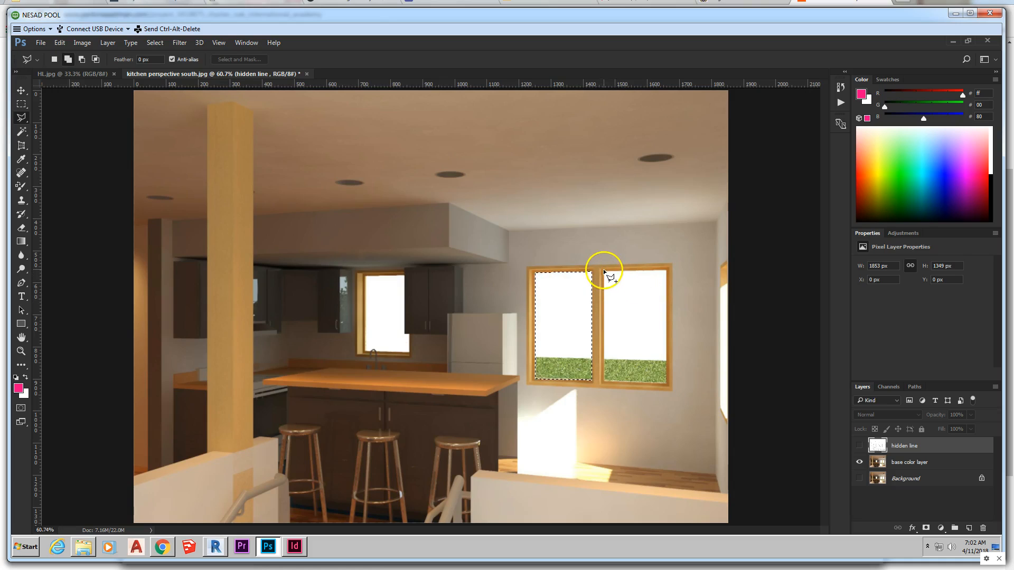
click(605, 272)
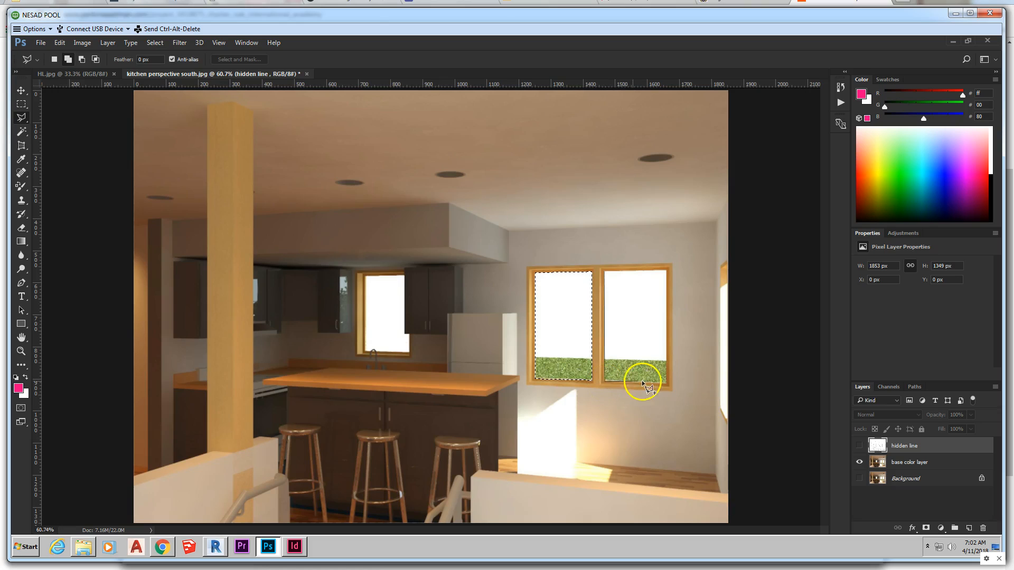
click(667, 382)
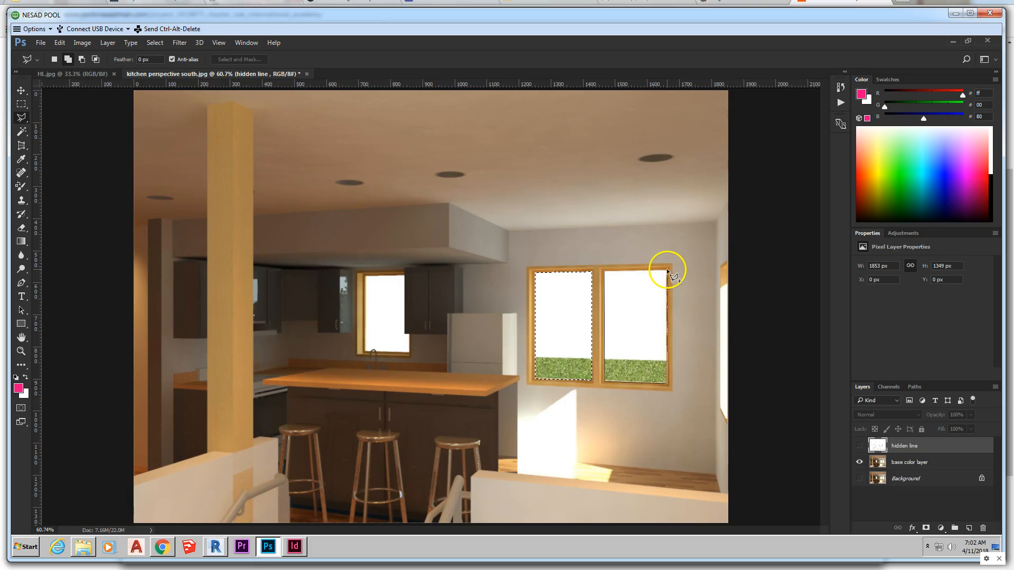
click(667, 271)
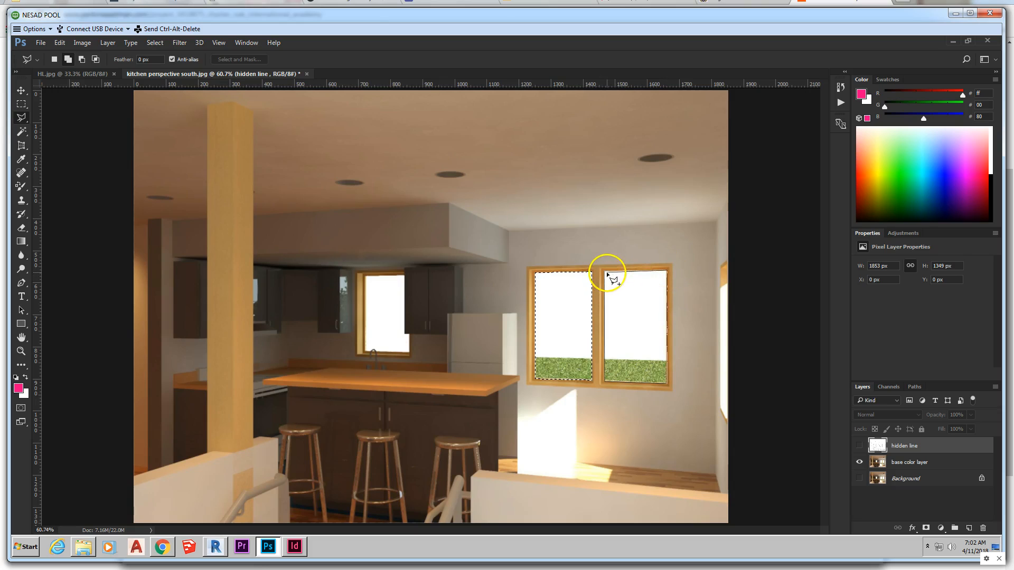
click(607, 273)
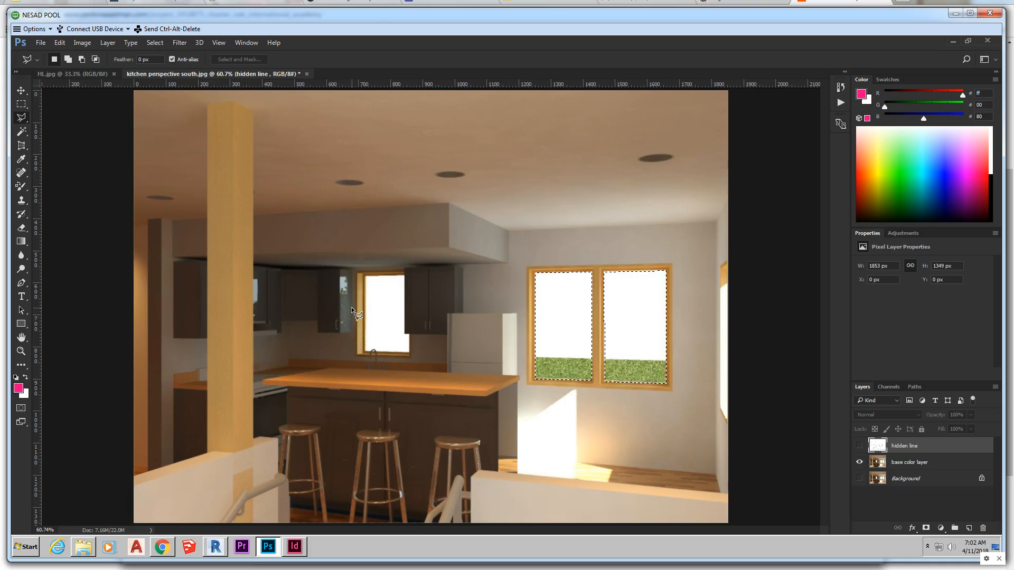
- Add the glass of the small window above the sink to the selection, following the cabinet edge
key(shift)
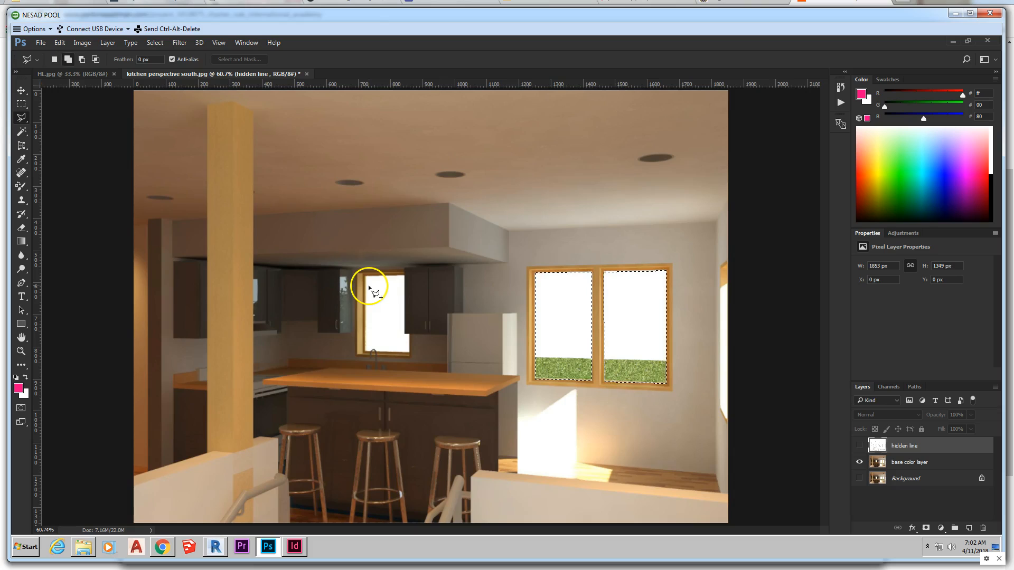
click(366, 275)
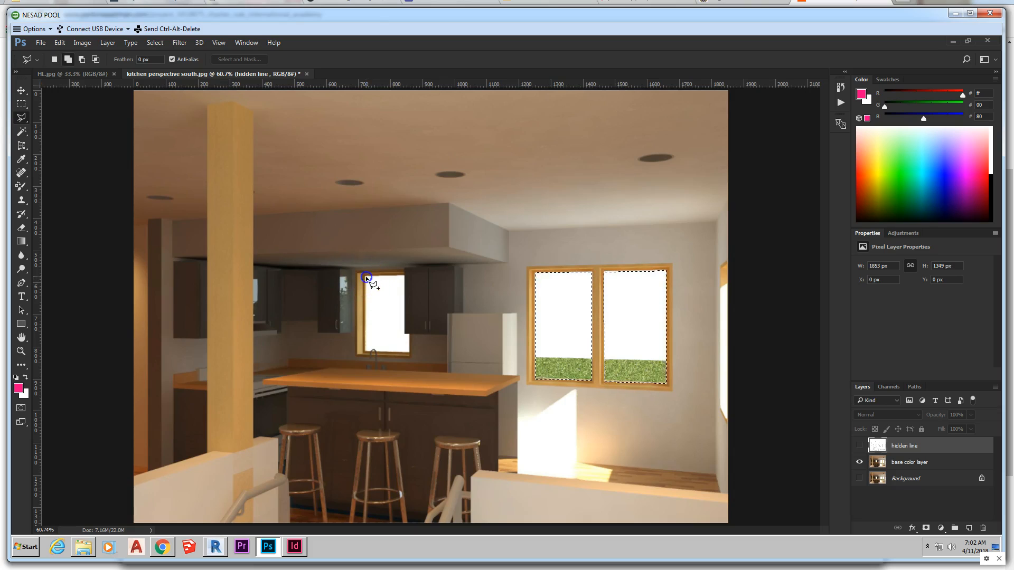
click(366, 351)
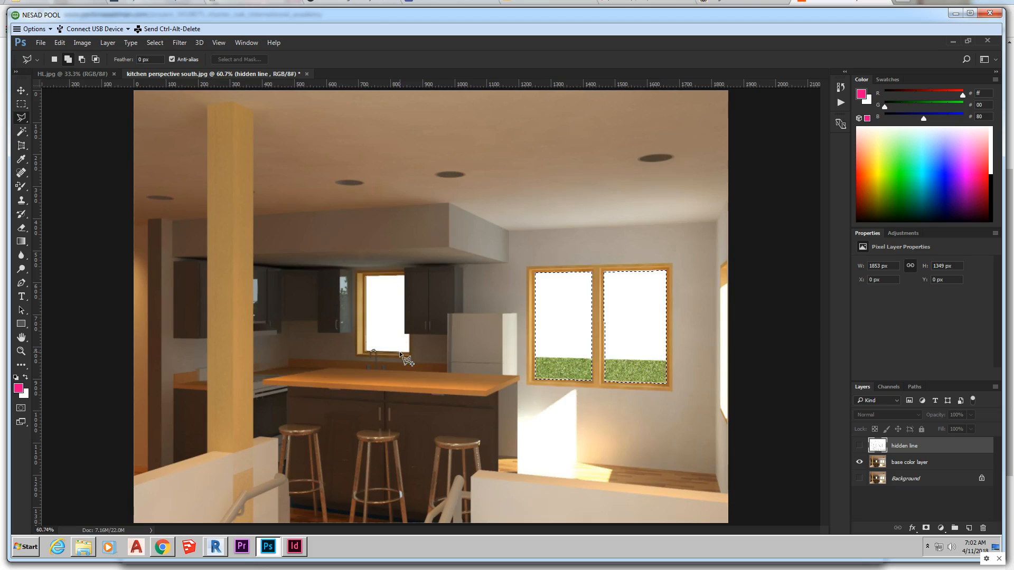
click(367, 350)
click(403, 352)
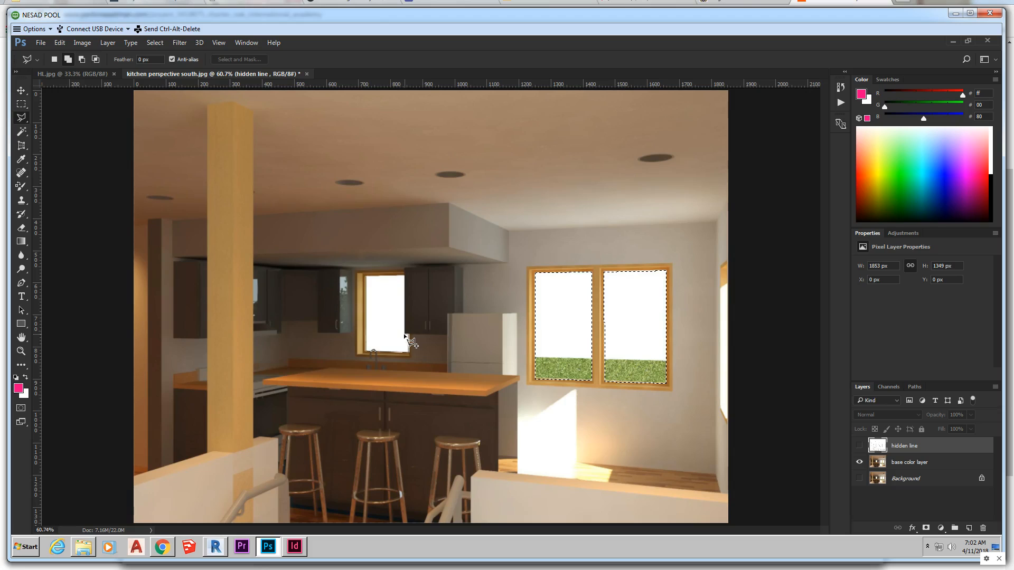
click(404, 275)
click(367, 278)
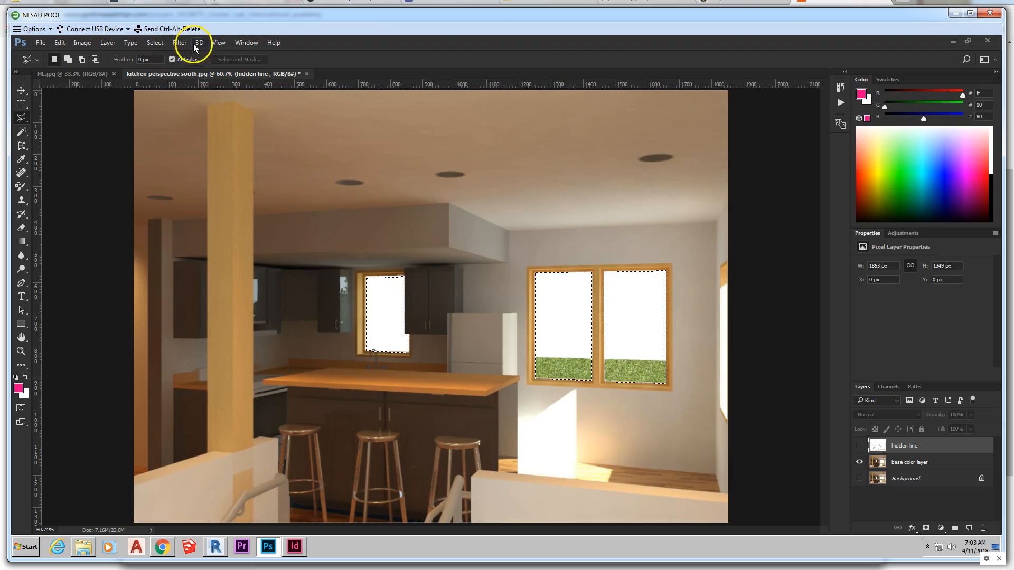
- Save the three-pane selection as a new channel named "window outlines"
click(157, 43)
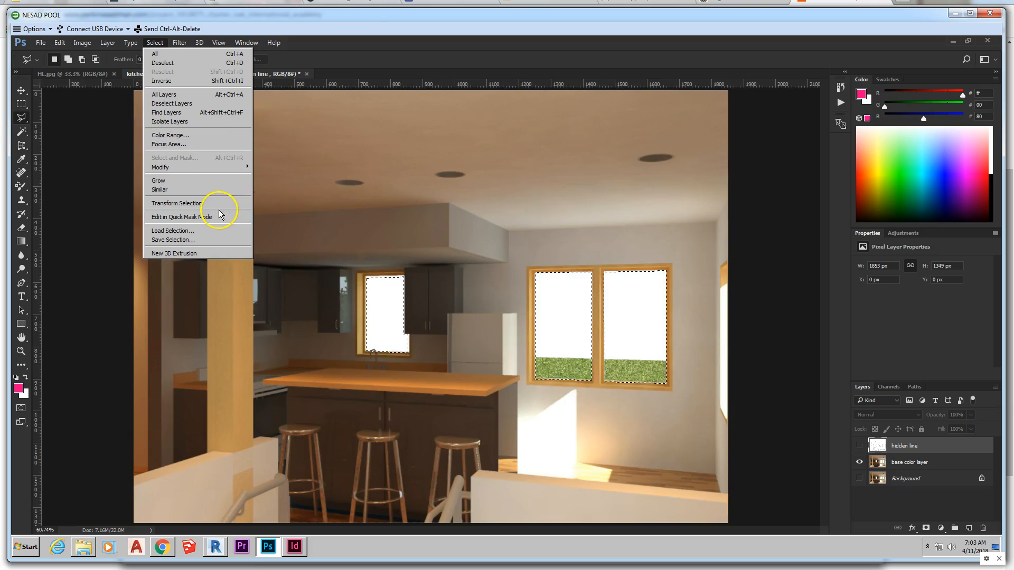
click(193, 239)
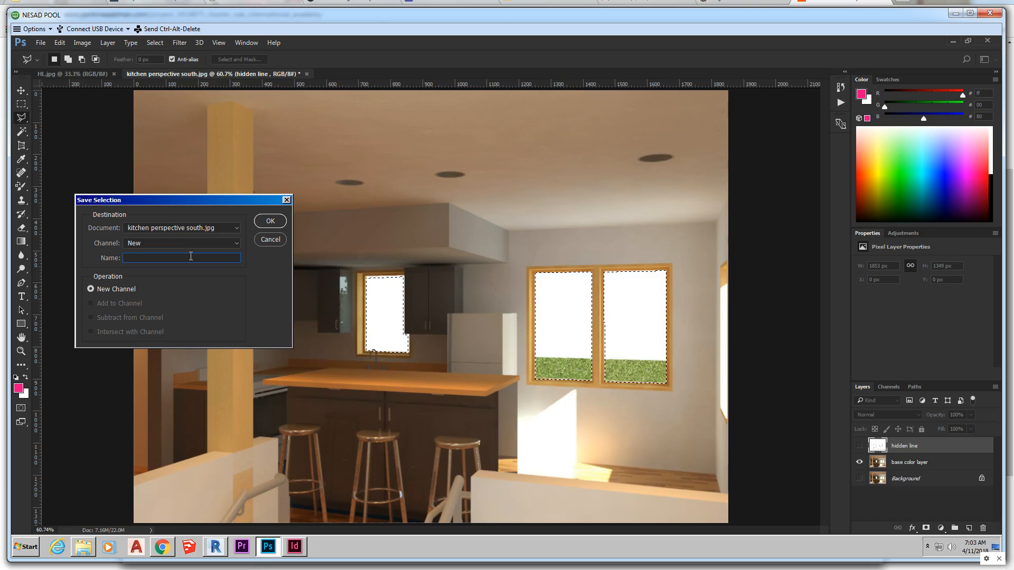
text(womd)
text(ow outline)
text(s)
click(270, 221)
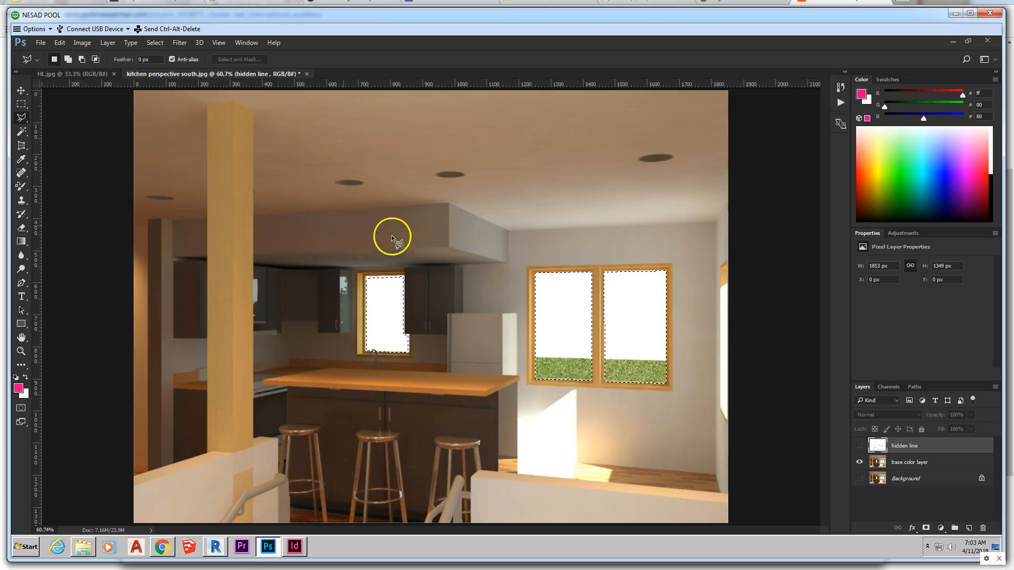
- View the saved window outlines channel on its own and return to the layer list
click(887, 389)
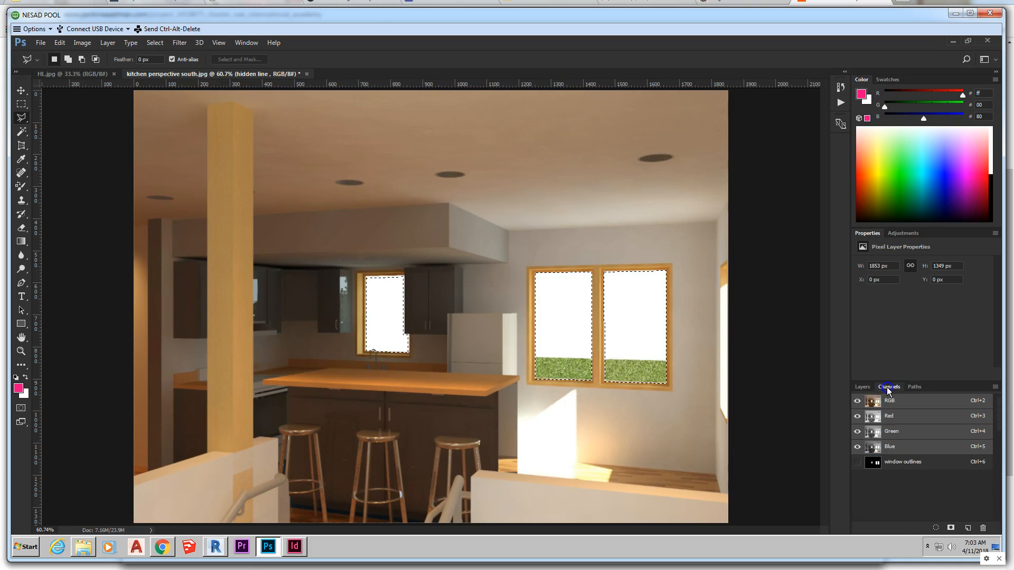
click(929, 462)
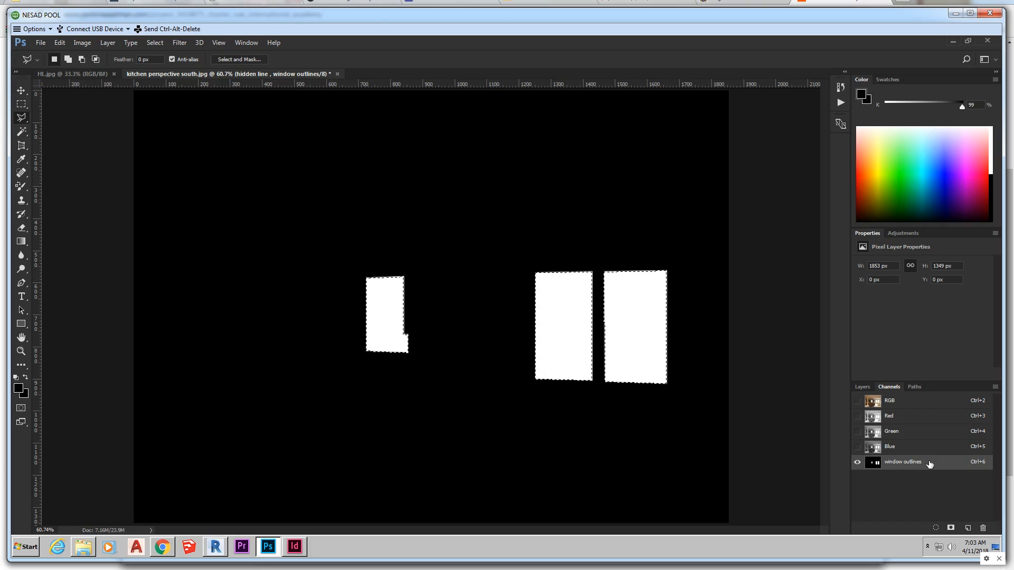
click(864, 387)
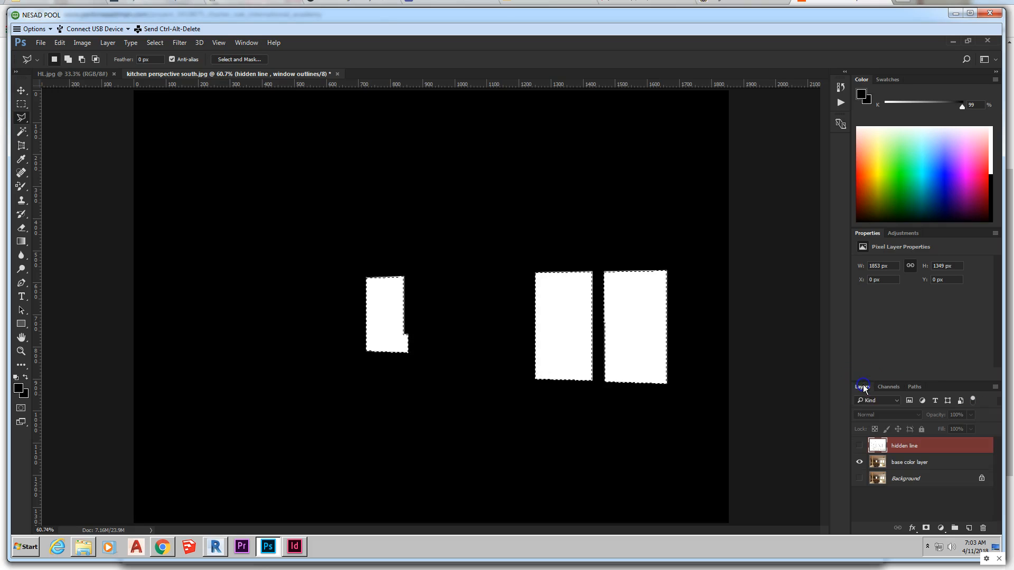
- Delete the reselected window glass areas from the base color layer and show the hidden line layer
click(916, 463)
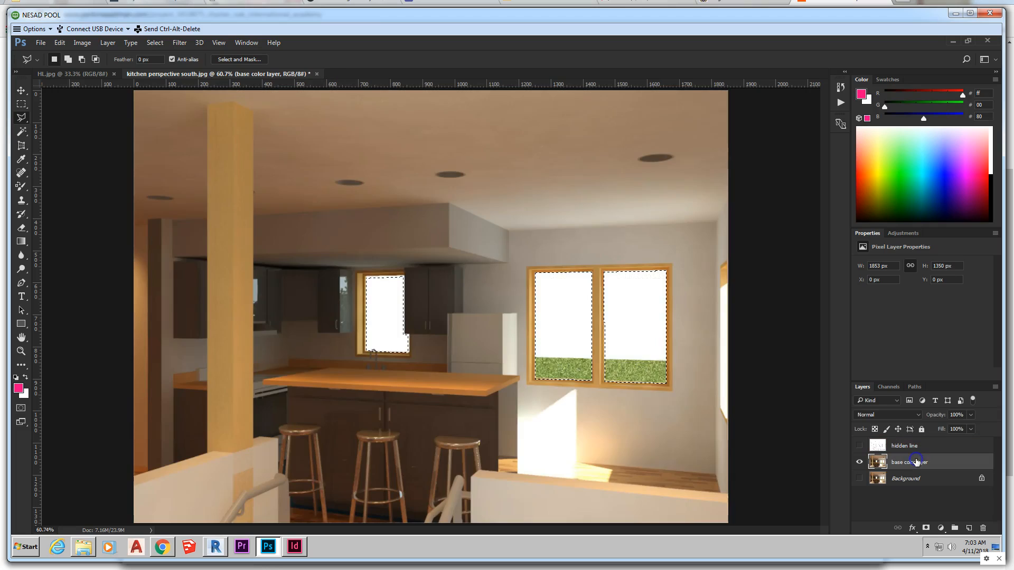
click(621, 405)
click(166, 43)
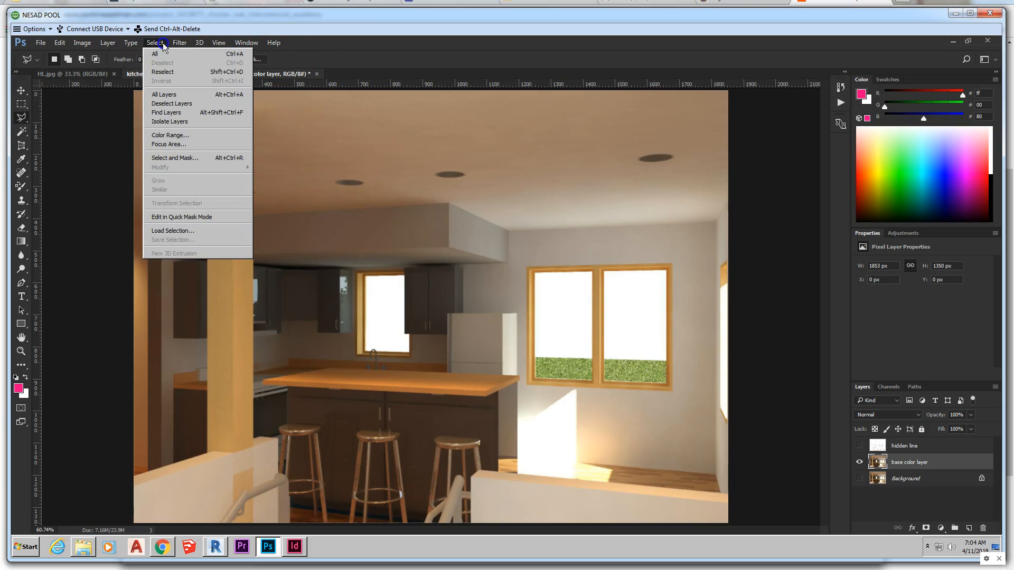
click(189, 70)
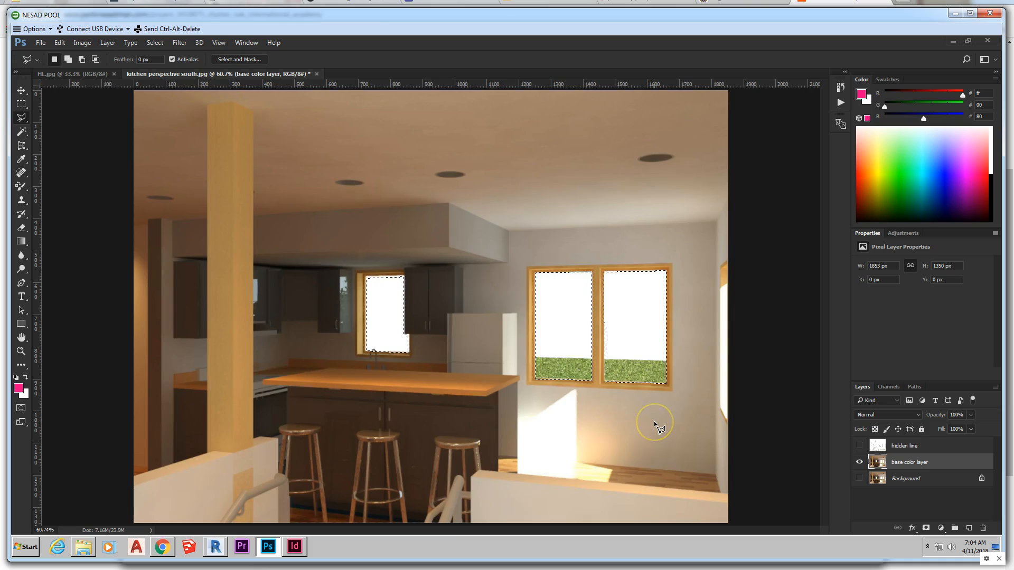
key(Delete)
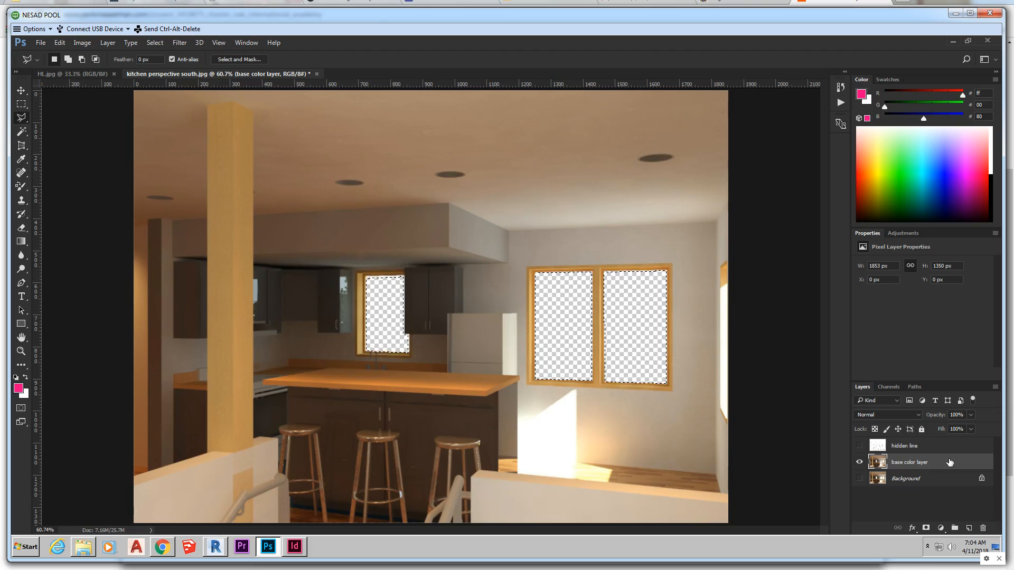
click(867, 452)
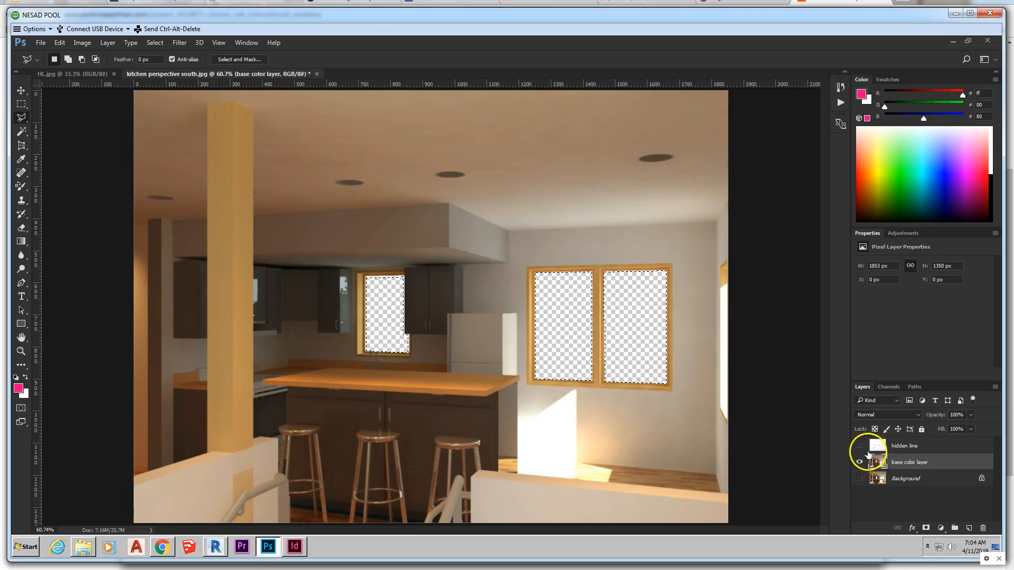
click(859, 446)
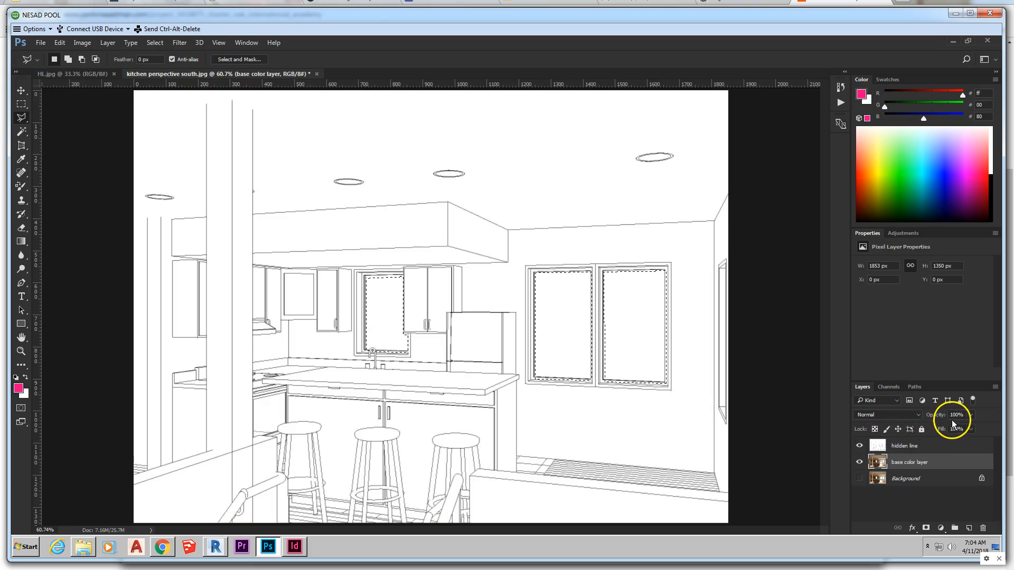
click(970, 415)
drag(969, 427, 935, 429)
click(911, 447)
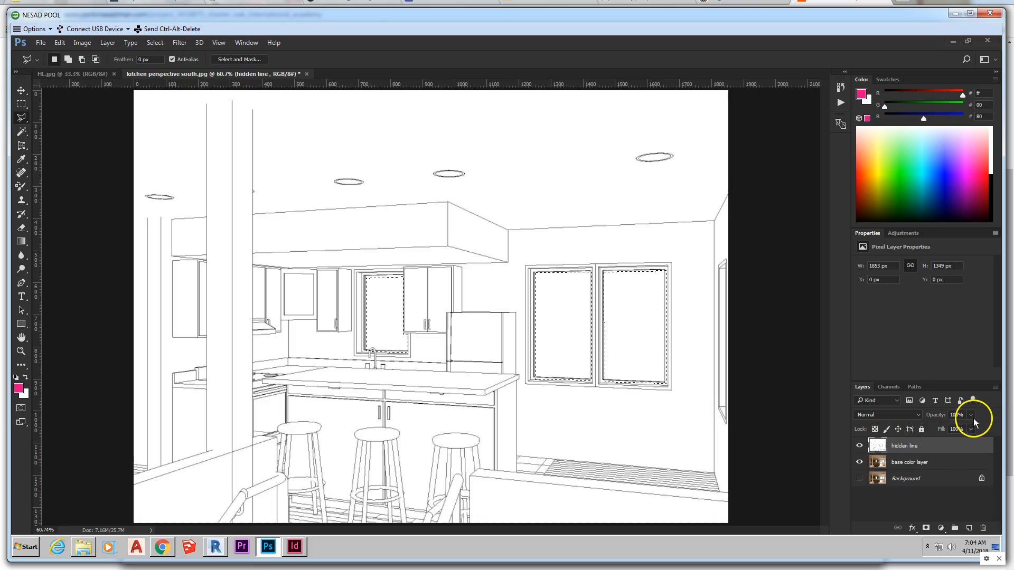
click(917, 462)
click(970, 414)
drag(958, 427, 1002, 430)
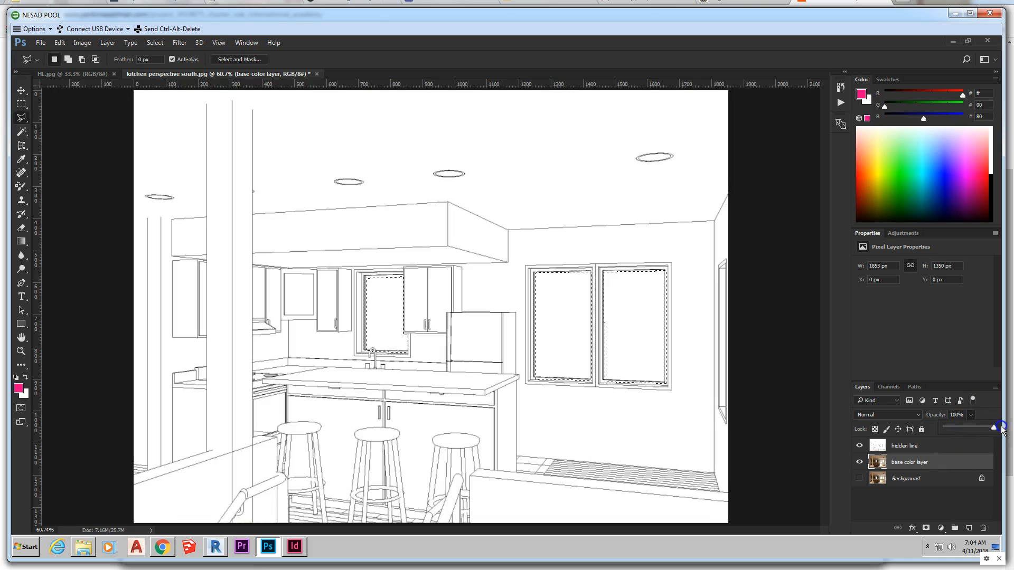
- Lower the hidden line layer's opacity to 28% so the color rendering shows through
click(957, 446)
click(971, 415)
drag(971, 431, 937, 430)
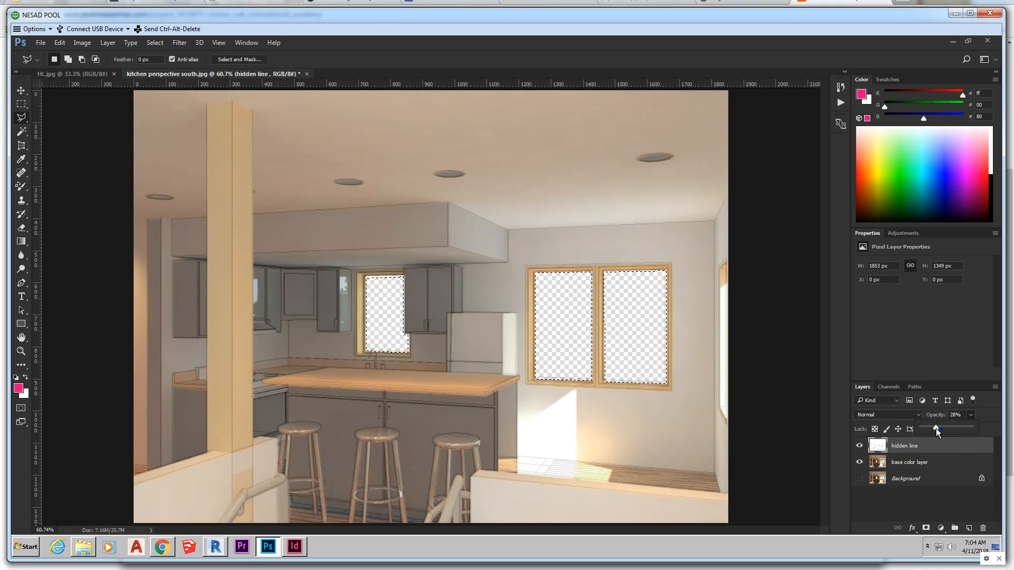